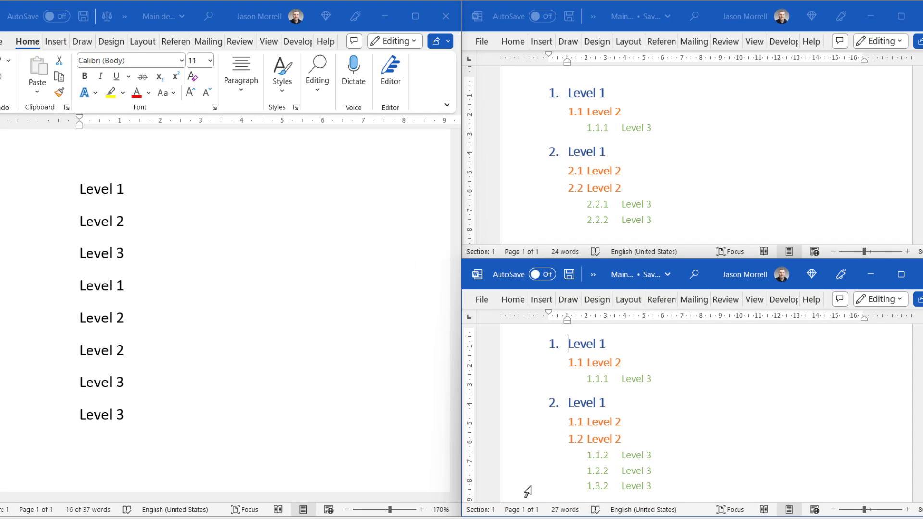
- Maximize the document with the plain list, select all eight level lines and start defining a new multilevel list
{"action": "left_click", "coordinate": [414, 21]}
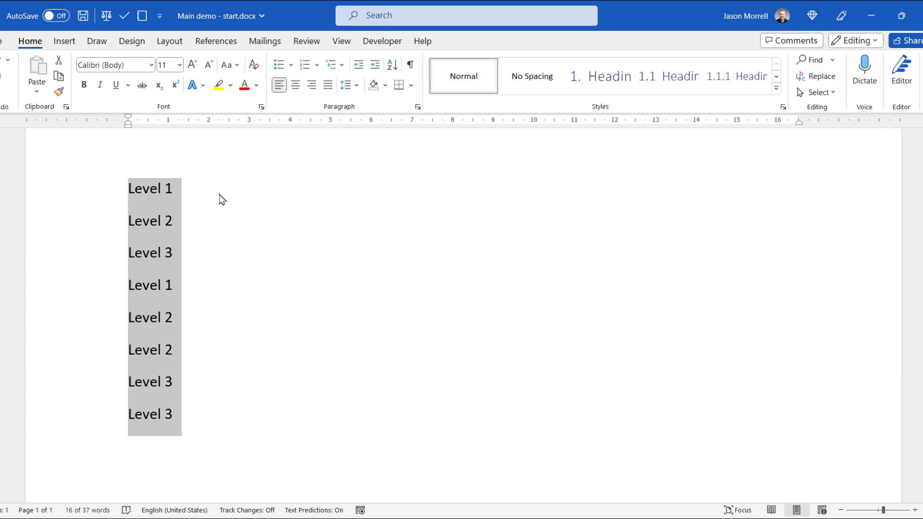
{"action": "left_click", "coordinate": [220, 193]}
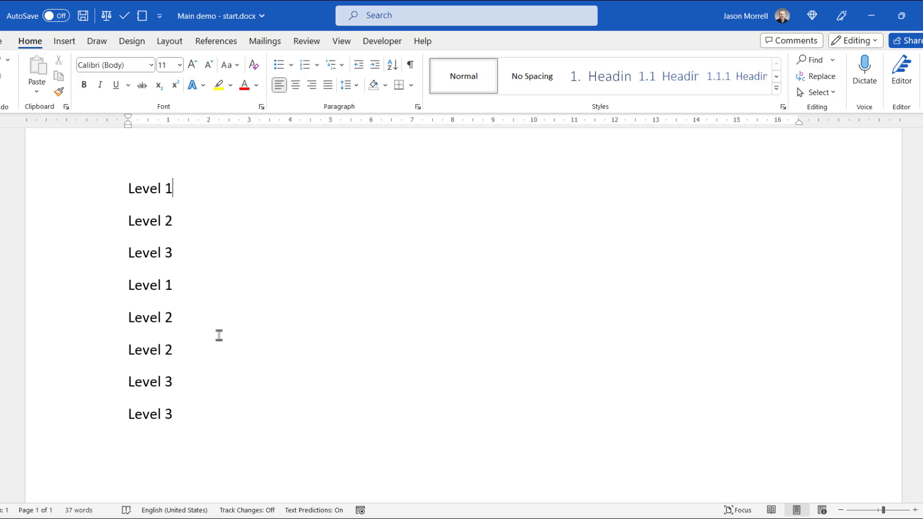
{"action": "left_click_drag", "start_coordinate": [208, 420], "coordinate": [128, 199]}
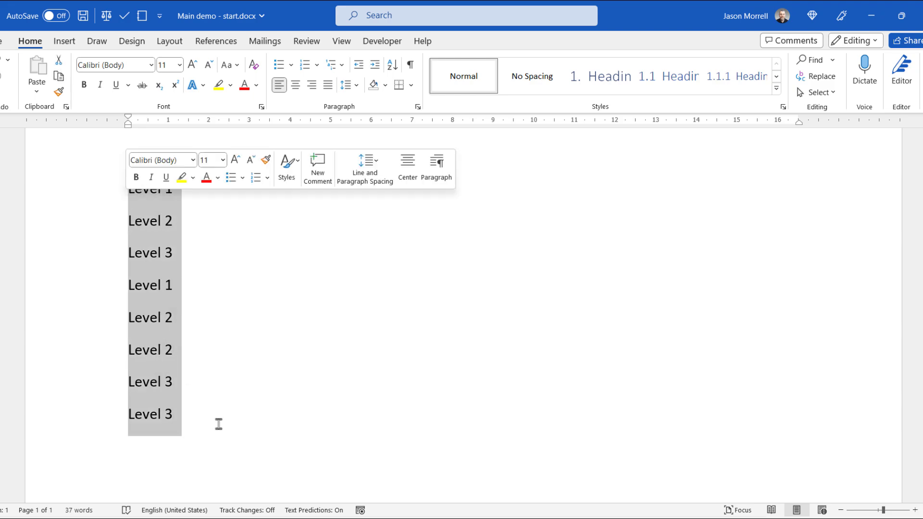
{"action": "left_click", "coordinate": [219, 424]}
{"action": "left_click_drag", "start_coordinate": [237, 422], "coordinate": [127, 194]}
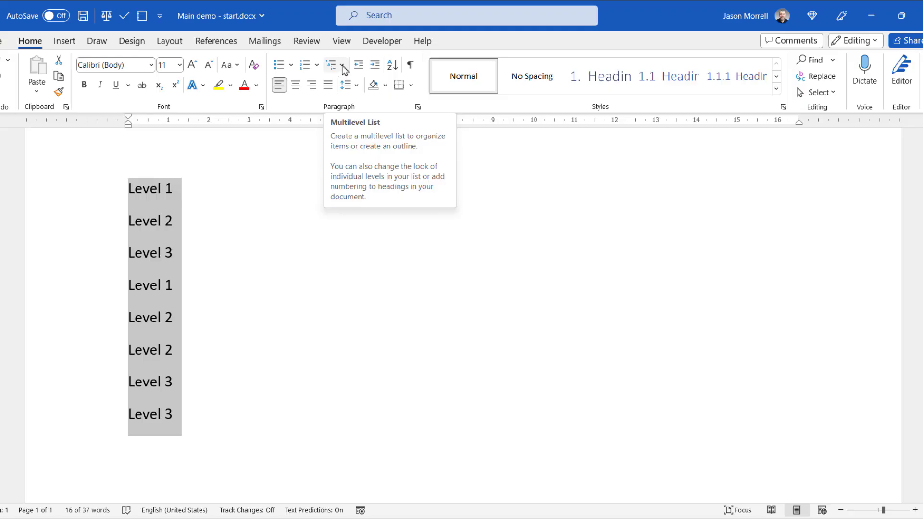
{"action": "left_click", "coordinate": [342, 68]}
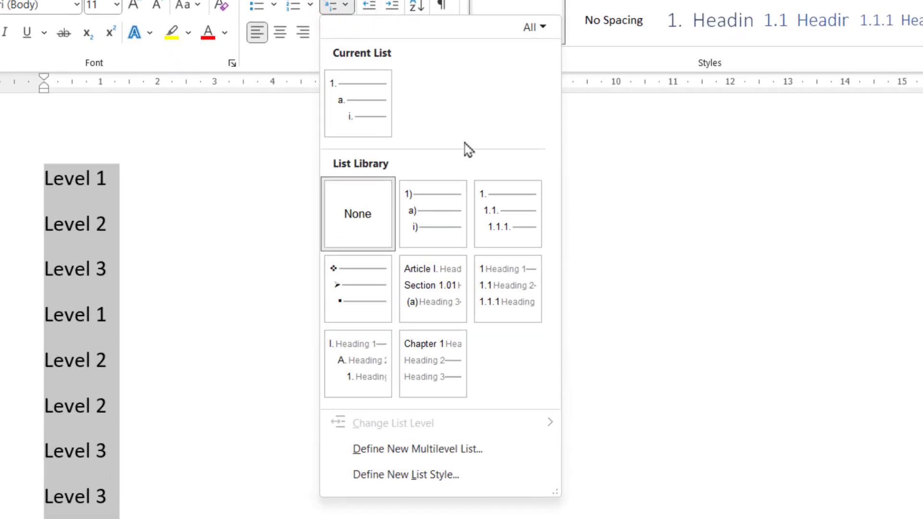
{"action": "mouse_move", "coordinate": [474, 395]}
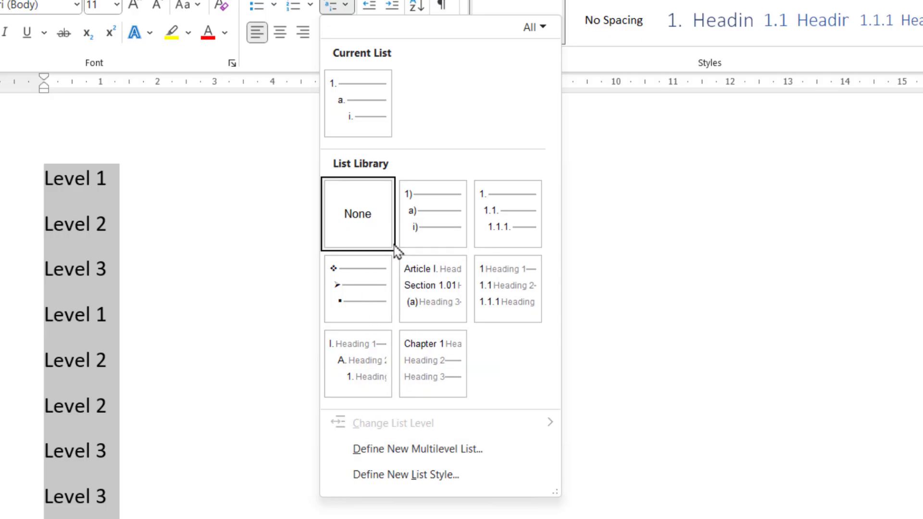
{"action": "mouse_move", "coordinate": [463, 226]}
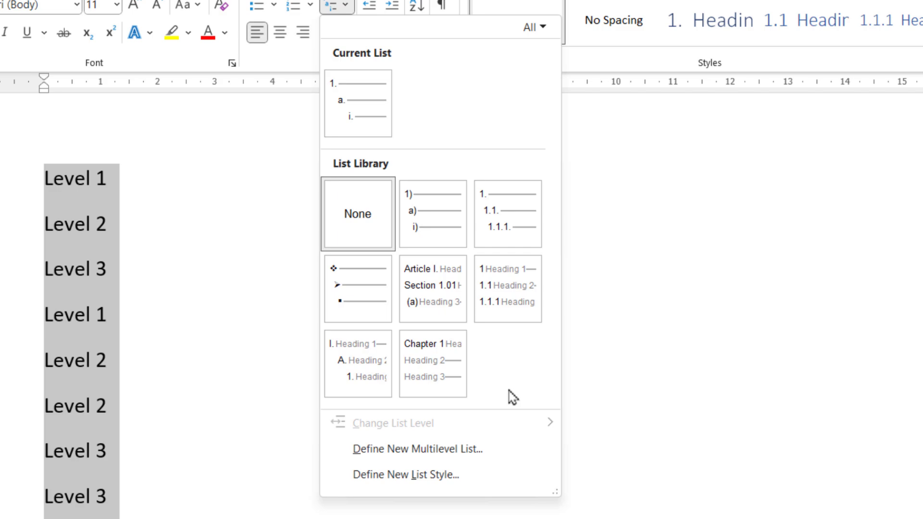
{"action": "left_click", "coordinate": [457, 450]}
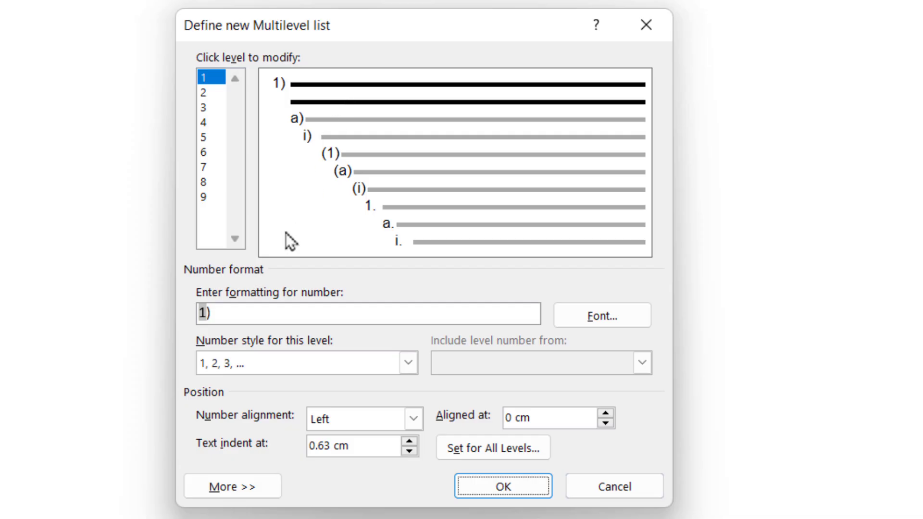
- Set the level 1 number format to "1." using the 1, 2, 3, … number style followed by a period
{"action": "left_click", "coordinate": [253, 315]}
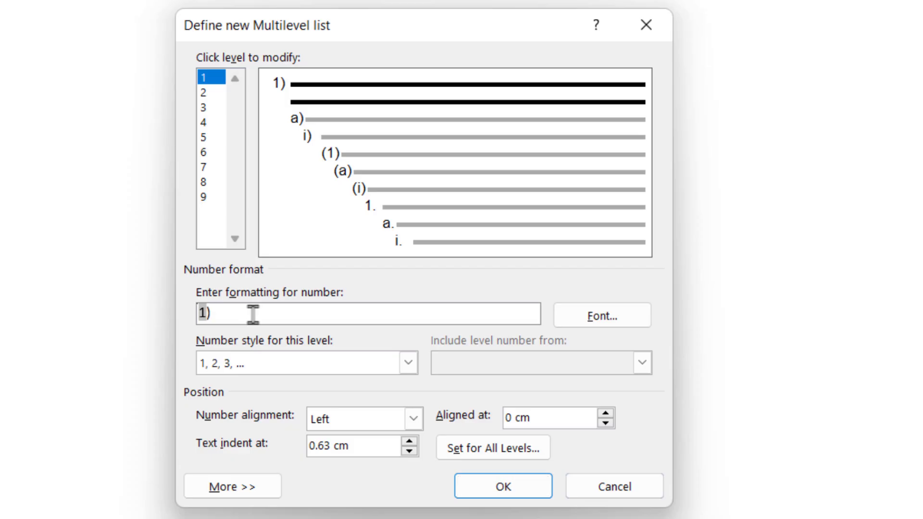
{"action": "key", "text": "BackSpace"}
{"action": "key", "text": "BackSpace"}
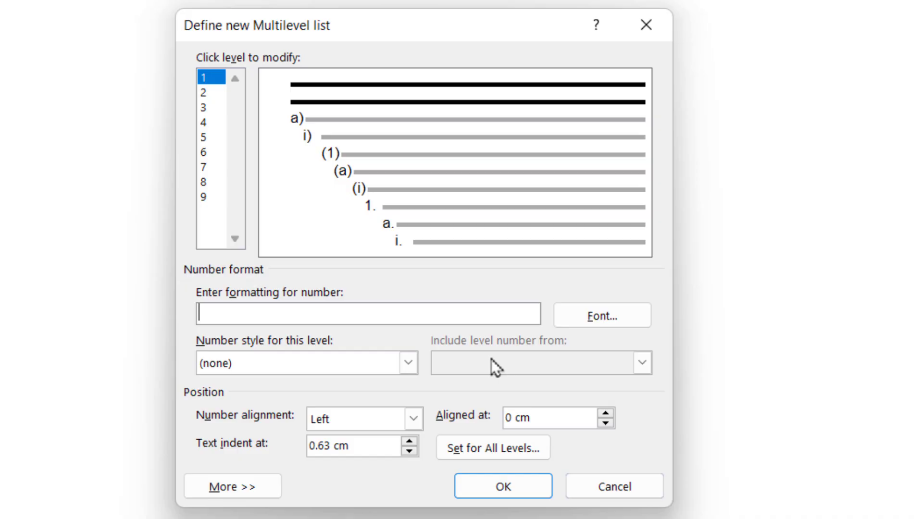
{"action": "left_click", "coordinate": [409, 368]}
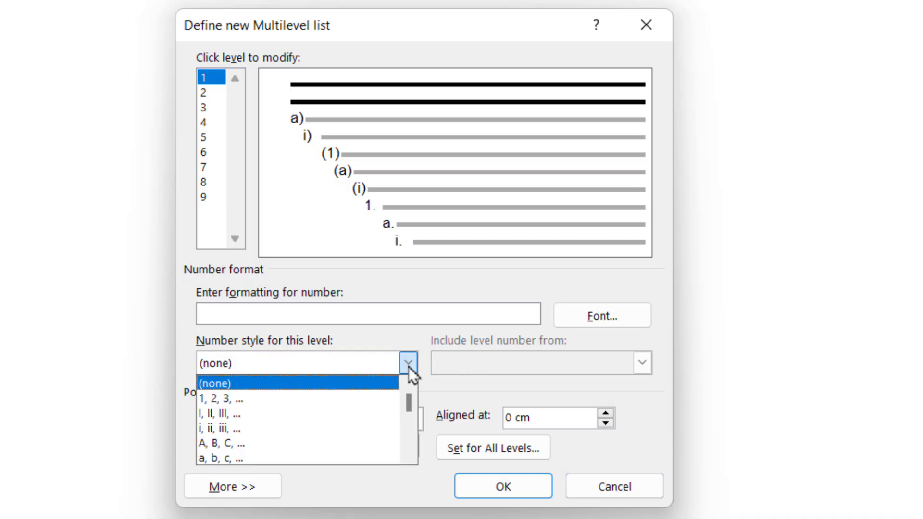
{"action": "left_click", "coordinate": [374, 398]}
{"action": "left_click", "coordinate": [313, 313]}
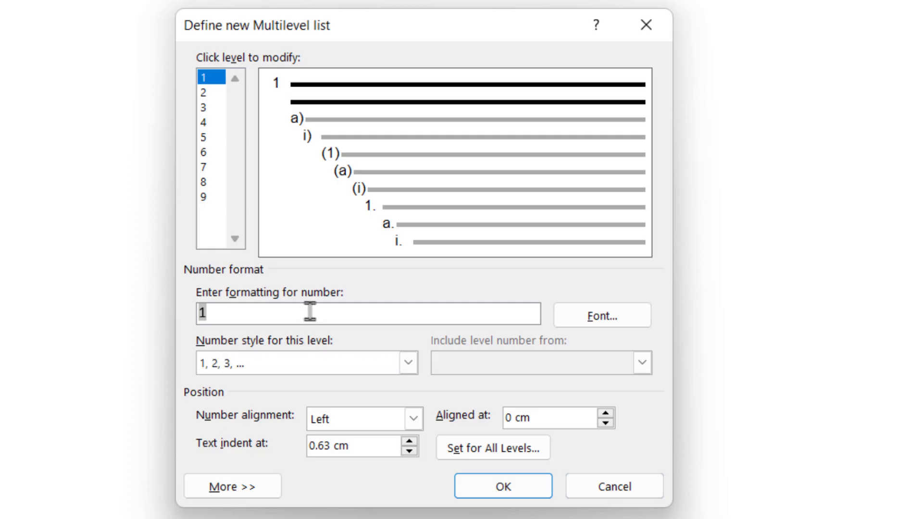
{"action": "type", "text": "."}
- Set the level 2 number format to "1.1", combining the included Level 1 number, a period and the 1, 2, 3, … style
{"action": "left_click", "coordinate": [207, 94]}
{"action": "left_click", "coordinate": [228, 315]}
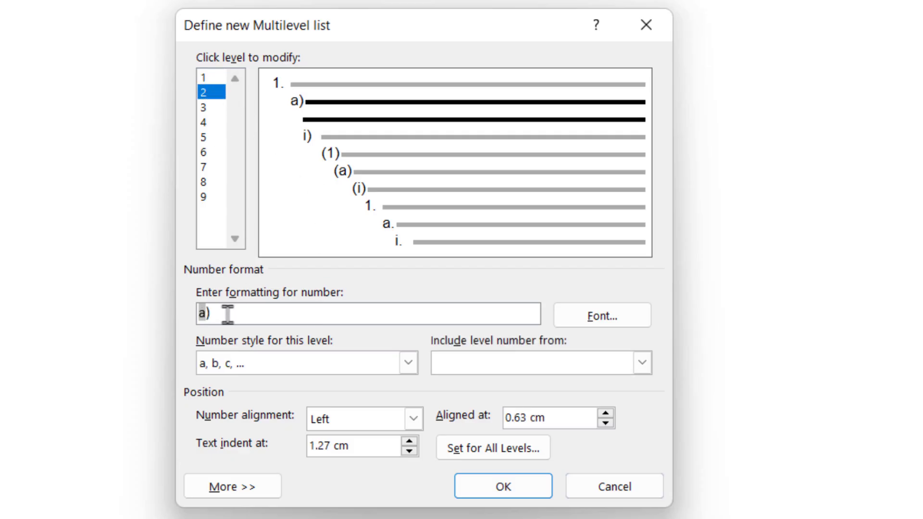
{"action": "key", "text": "BackSpace"}
{"action": "key", "text": "BackSpace"}
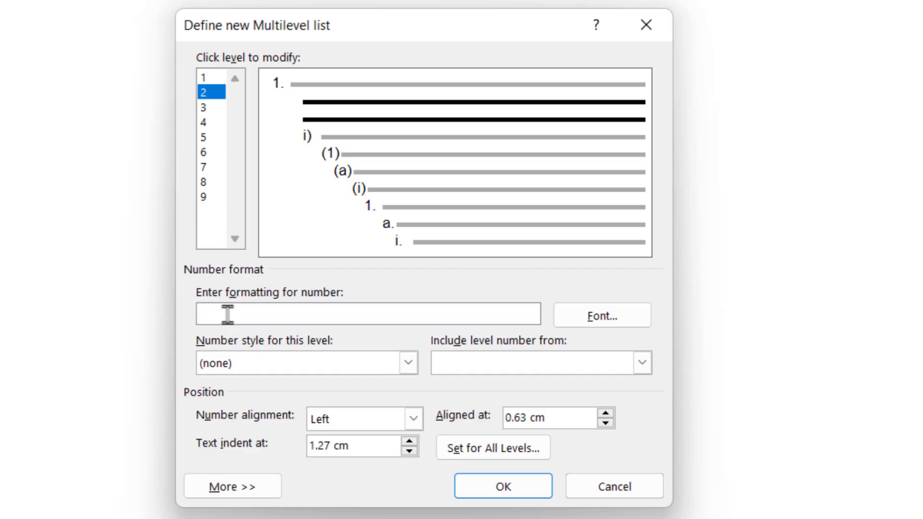
{"action": "left_click", "coordinate": [452, 363]}
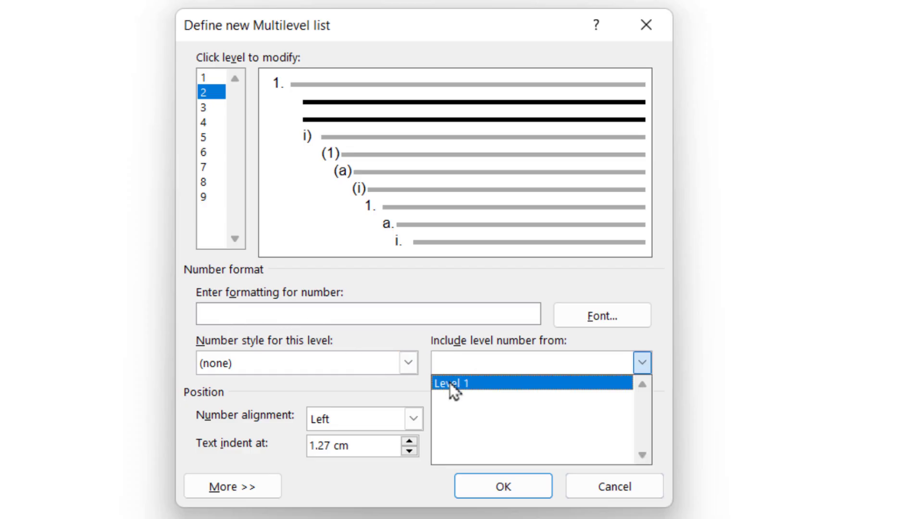
{"action": "left_click", "coordinate": [449, 382]}
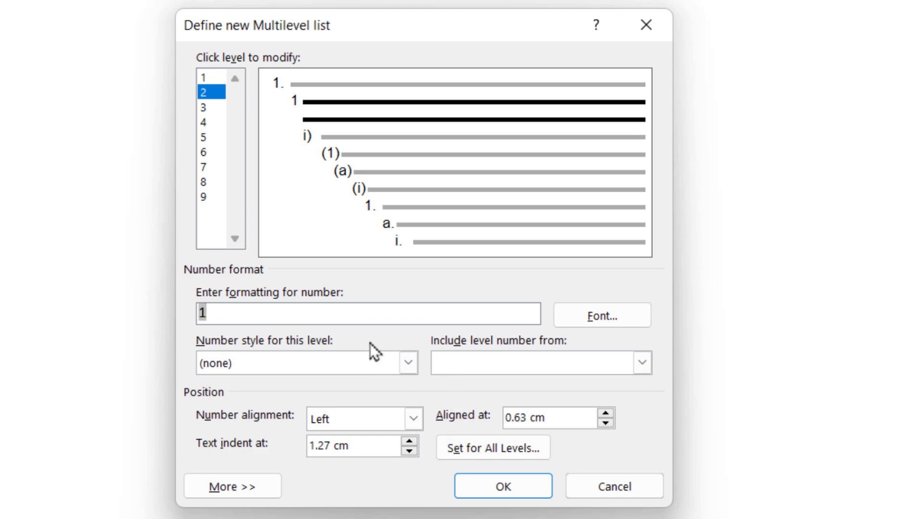
{"action": "type", "text": "."}
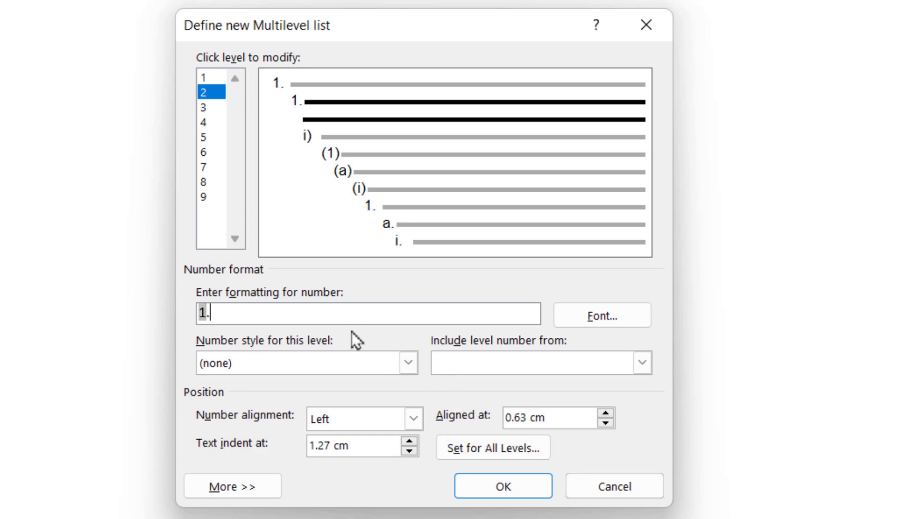
{"action": "left_click", "coordinate": [345, 362]}
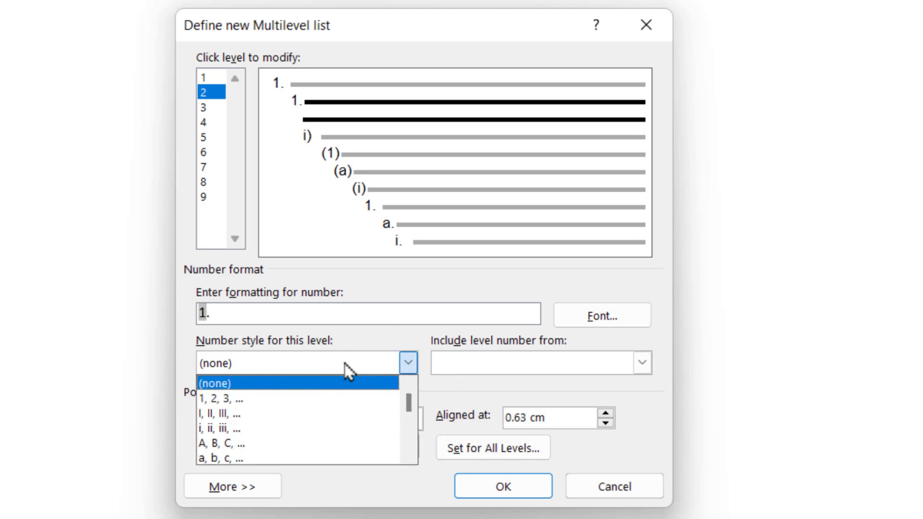
{"action": "left_click", "coordinate": [335, 399]}
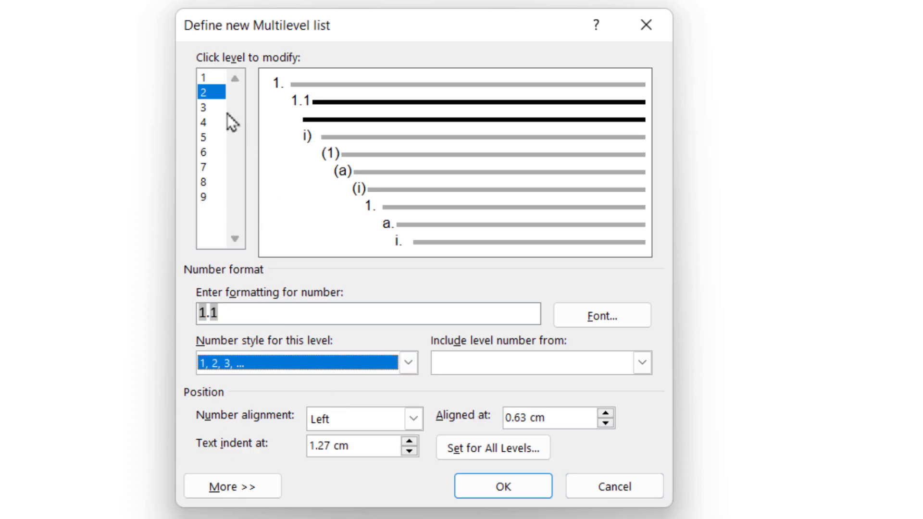
- Set the level 3 format to "1.1.1" from the Level 1 and Level 2 numbers plus the 1, 2, 3, … style, and apply the list
{"action": "left_click", "coordinate": [212, 109]}
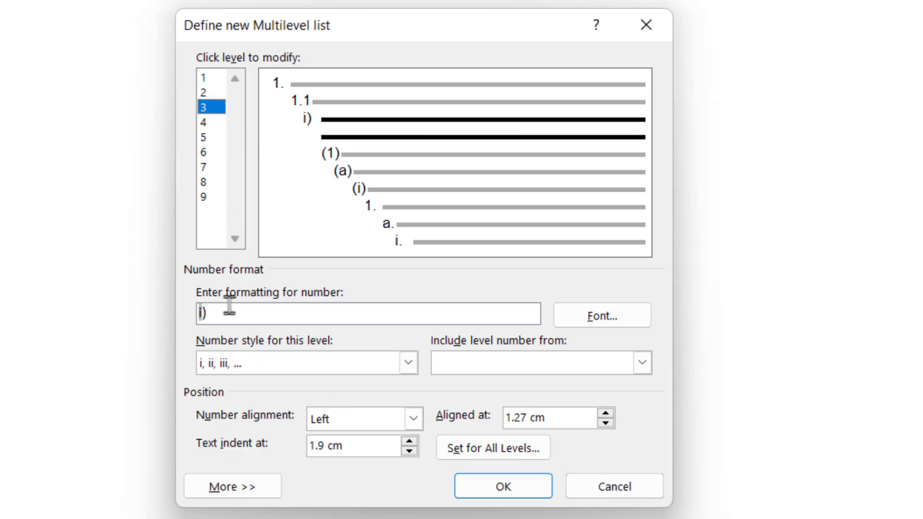
{"action": "key", "text": "BackSpace"}
{"action": "key", "text": "BackSpace"}
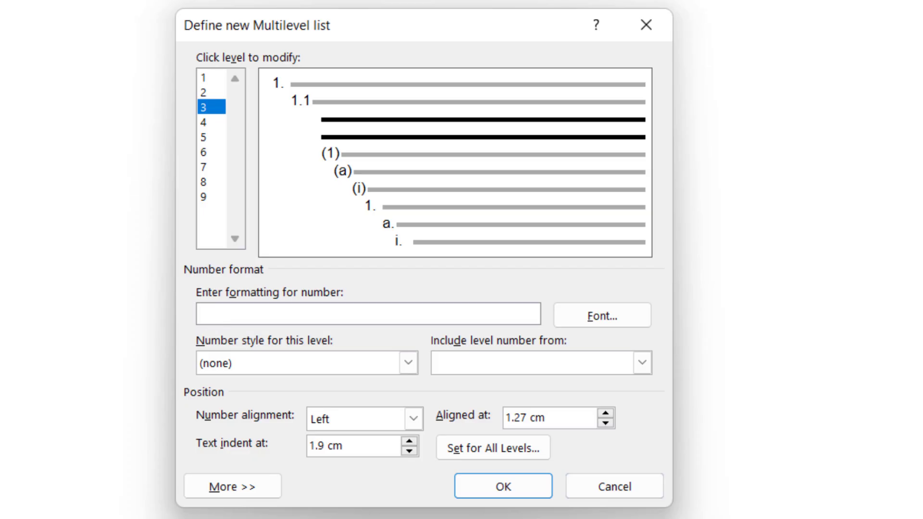
{"action": "left_click", "coordinate": [564, 365]}
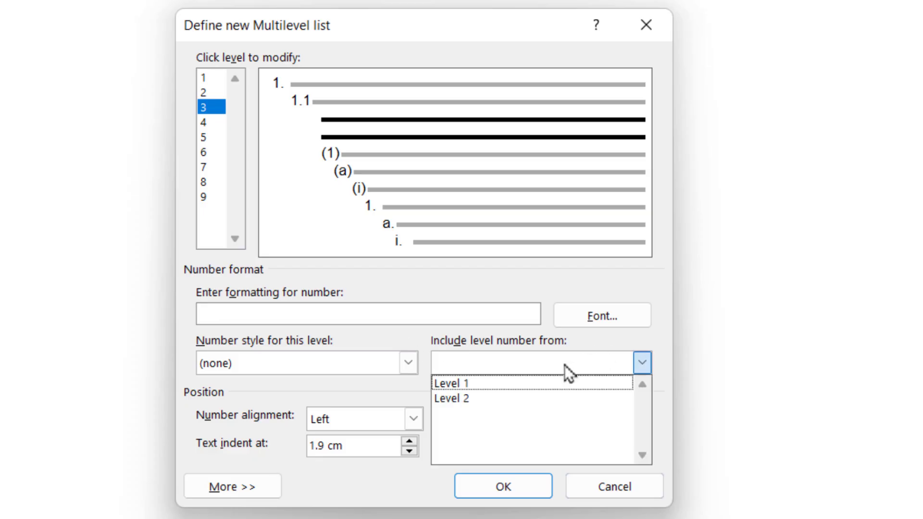
{"action": "left_click", "coordinate": [539, 383]}
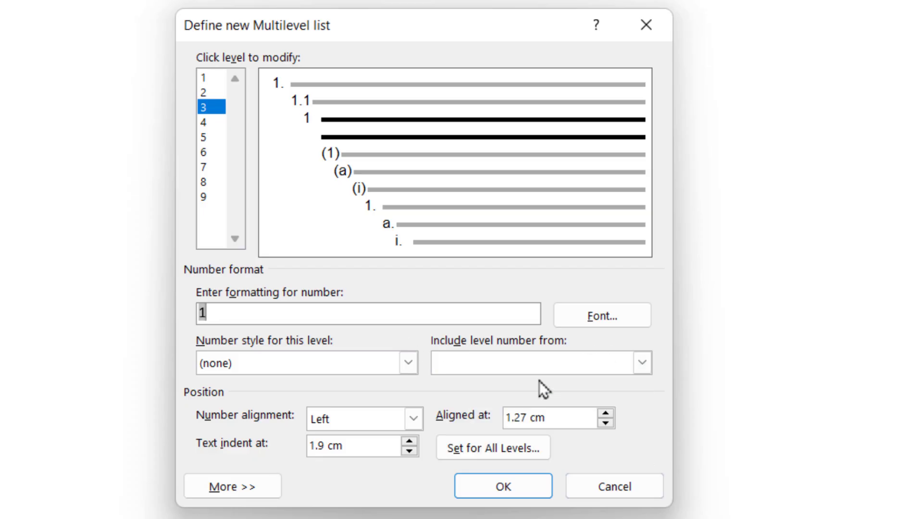
{"action": "type", "text": "."}
{"action": "left_click", "coordinate": [483, 365]}
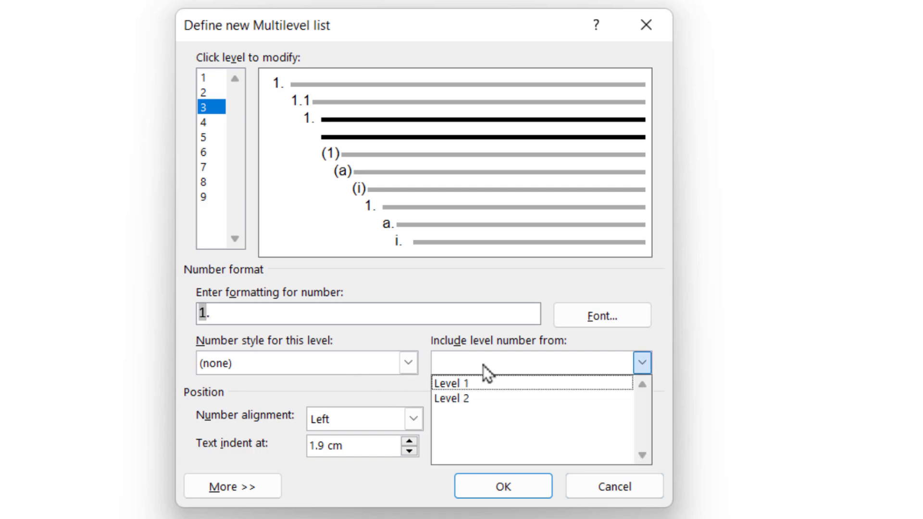
{"action": "left_click", "coordinate": [485, 399]}
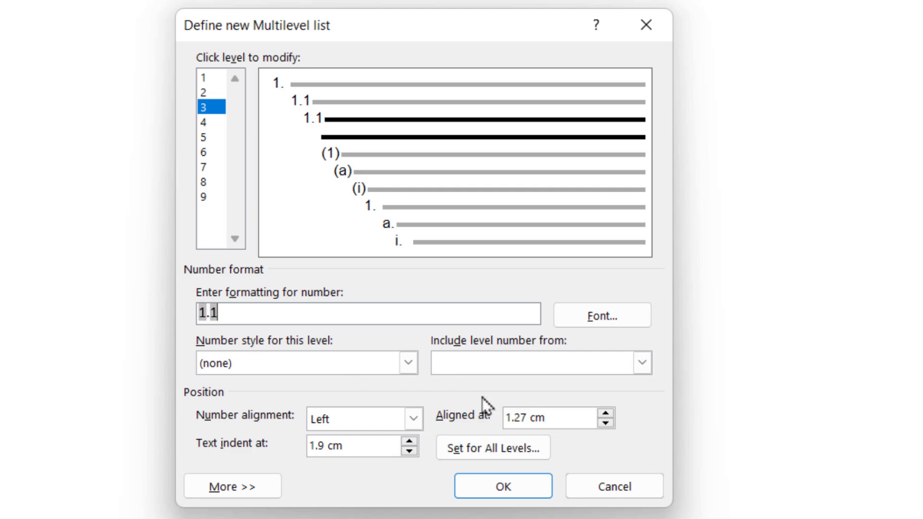
{"action": "type", "text": "."}
{"action": "left_click", "coordinate": [340, 363]}
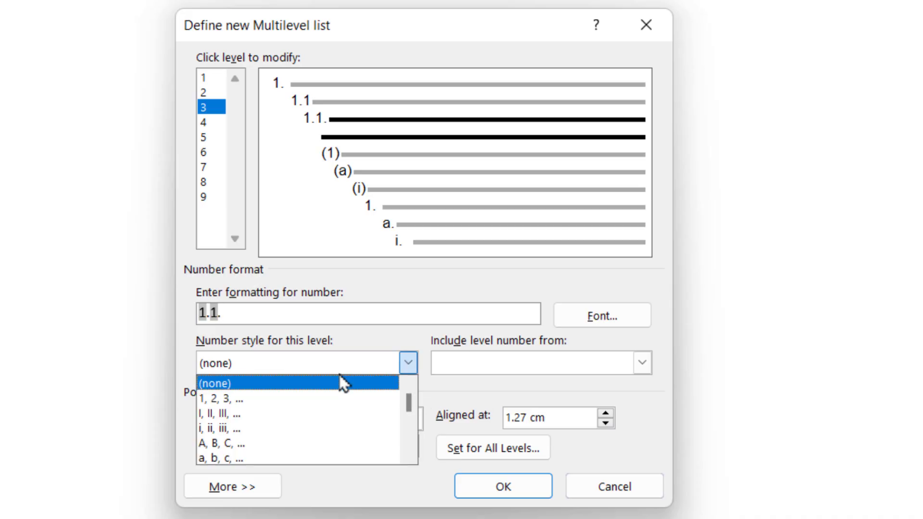
{"action": "left_click", "coordinate": [337, 400]}
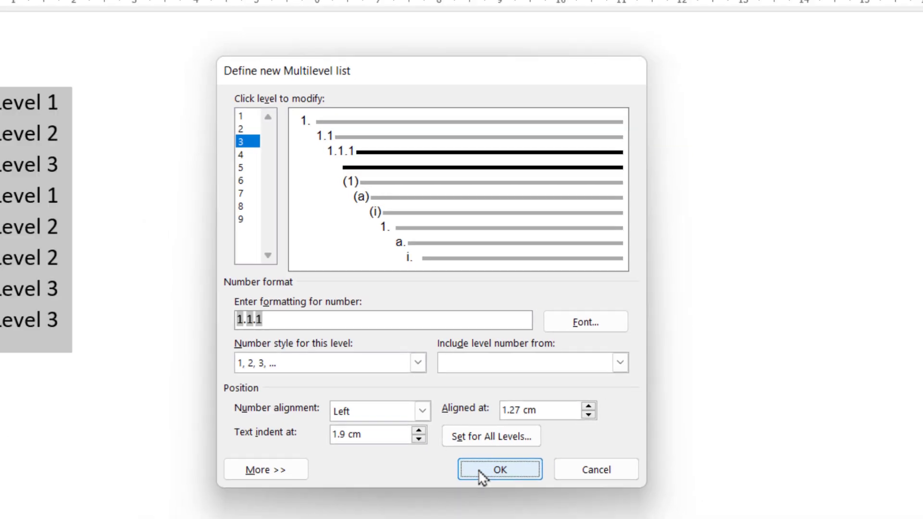
{"action": "left_click", "coordinate": [480, 493]}
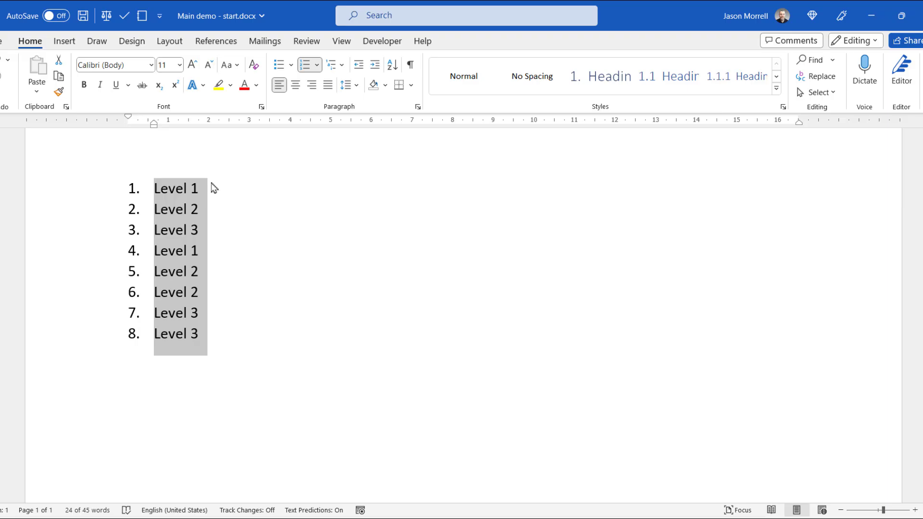
- Demote the first "Level 2" line to the second list level, numbered 1.1
{"action": "left_click", "coordinate": [156, 209]}
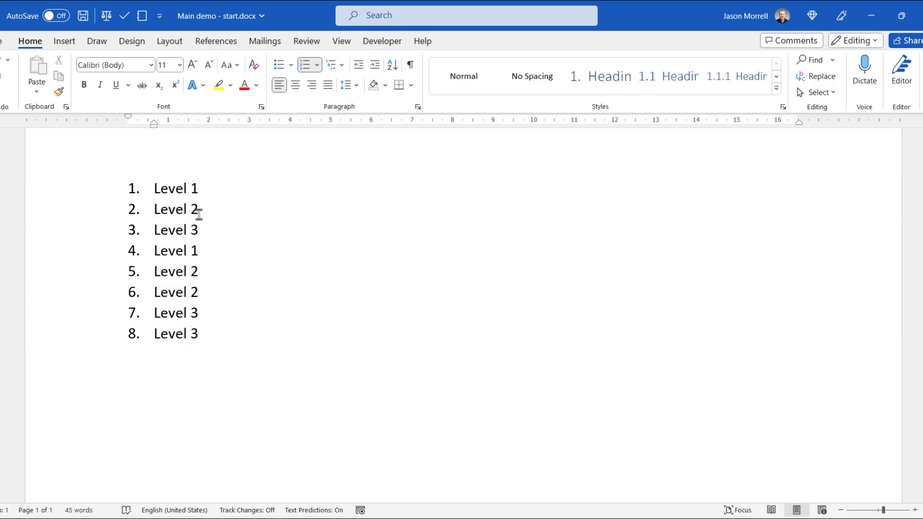
{"action": "key", "text": "Tab"}
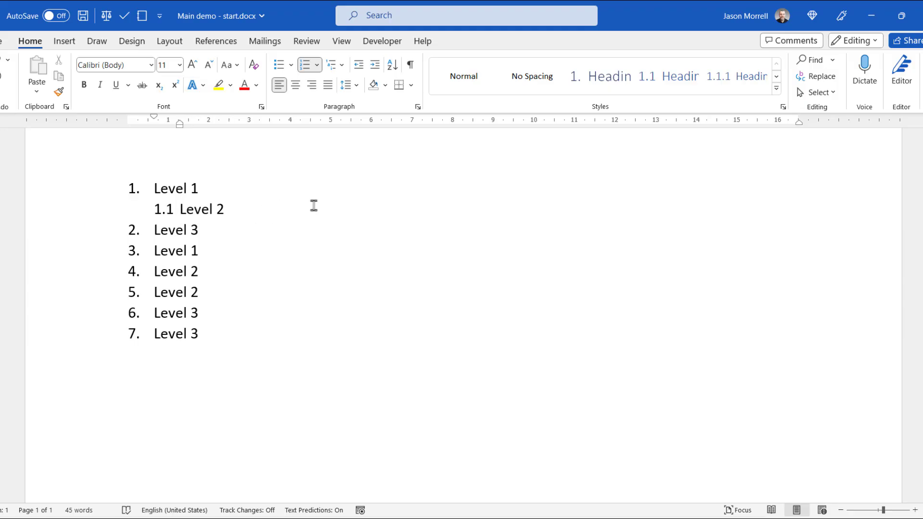
{"action": "key", "text": "Tab"}
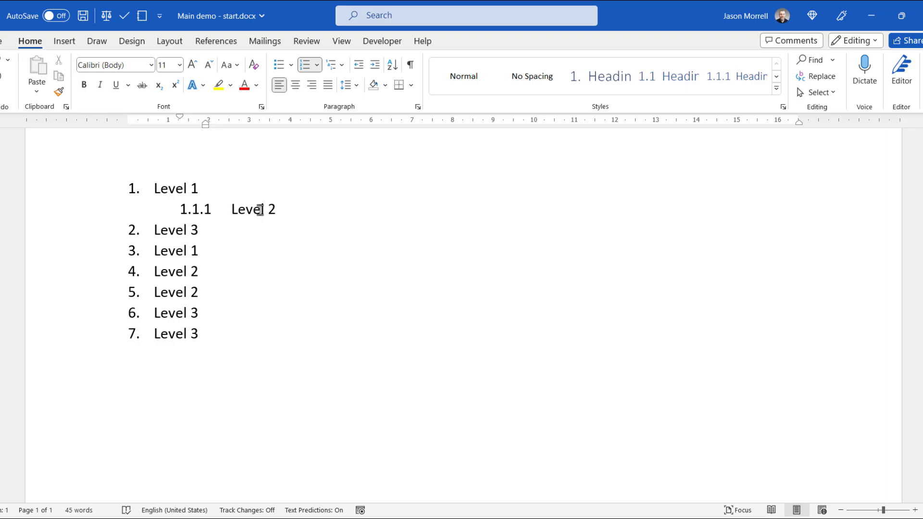
{"action": "key", "text": "shift+Tab"}
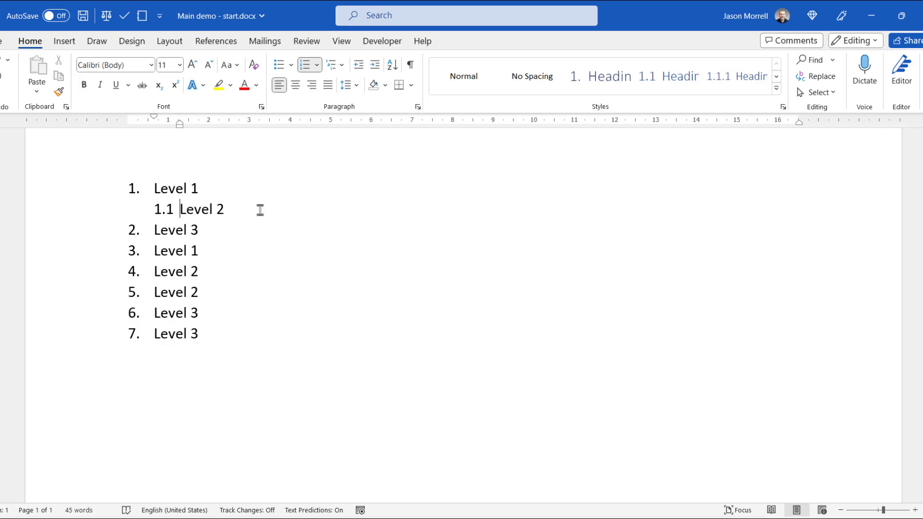
- Demote the first "Level 3" line by two levels to the third list level, numbered 1.1.1
{"action": "left_click", "coordinate": [156, 231]}
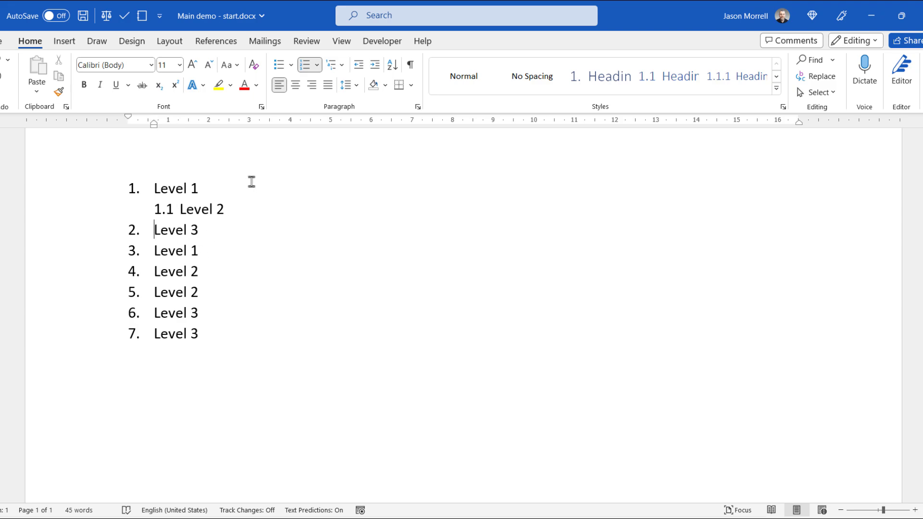
{"action": "left_click", "coordinate": [375, 68]}
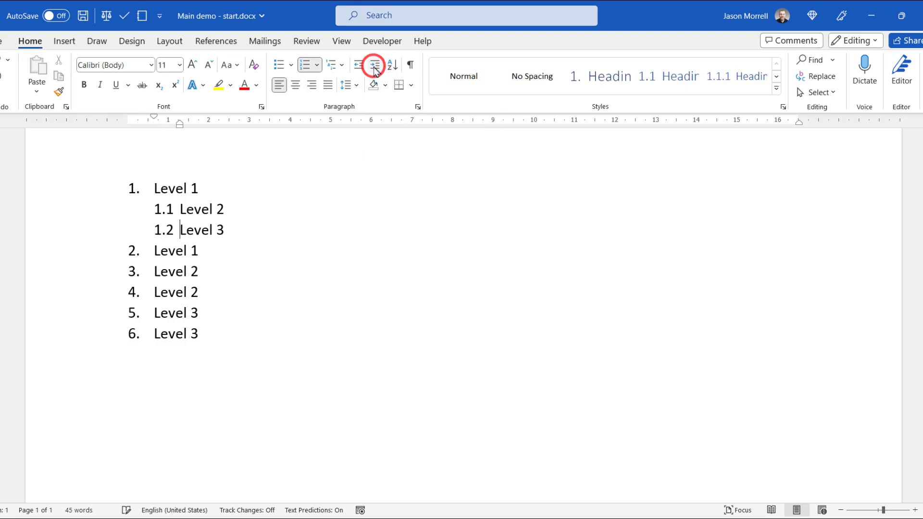
{"action": "left_click", "coordinate": [375, 68]}
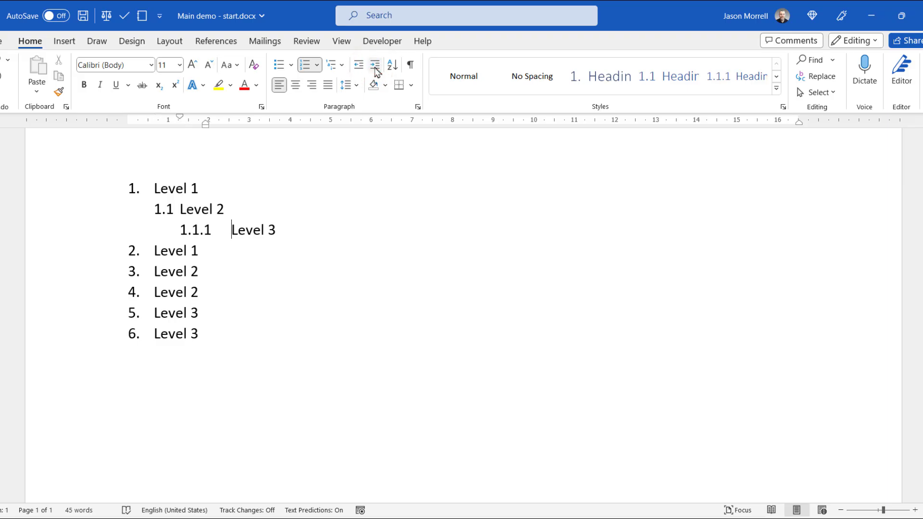
- Promote the first "Level 3" line by one level, and demote it back to the third list level
{"action": "left_click", "coordinate": [358, 67]}
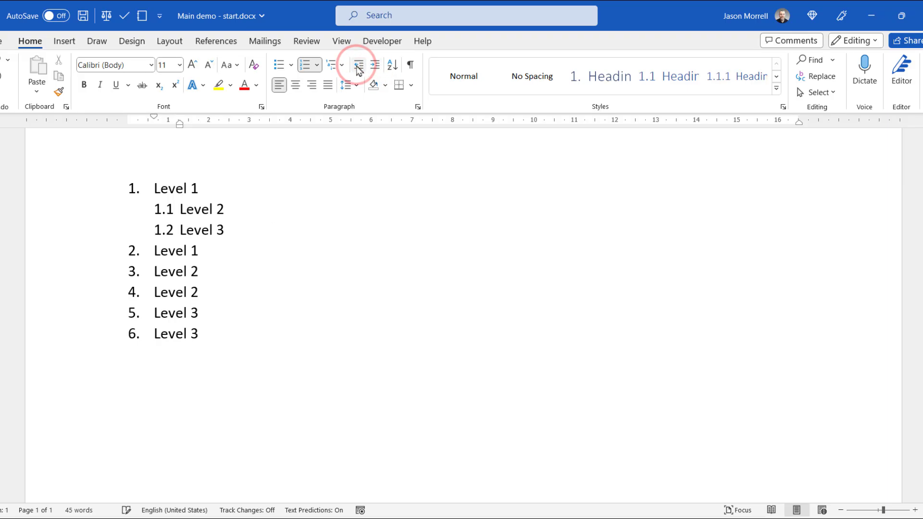
{"action": "left_click", "coordinate": [371, 68]}
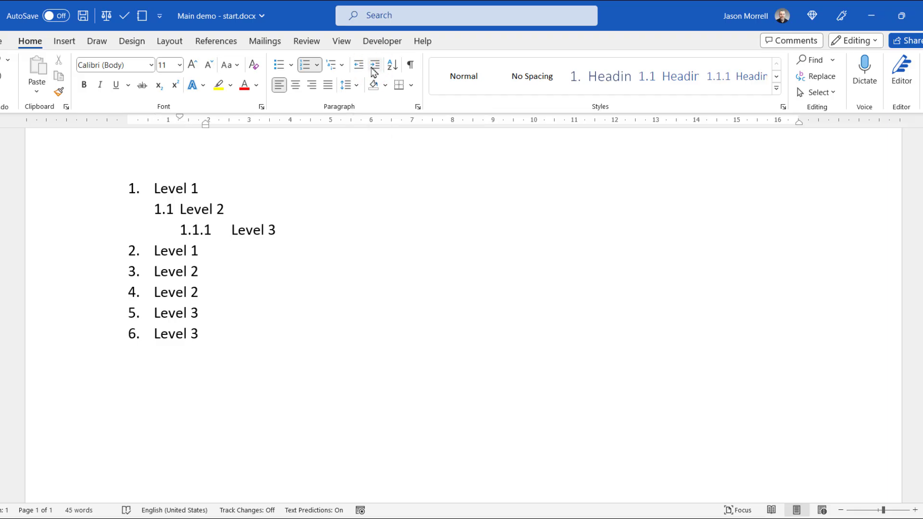
- Make sure "Set left- and first-indent with tabs and backspaces" is enabled in the AutoFormat As You Type proofing options, and save the options
{"action": "left_click", "coordinate": [355, 197]}
{"action": "left_click", "coordinate": [2, 43]}
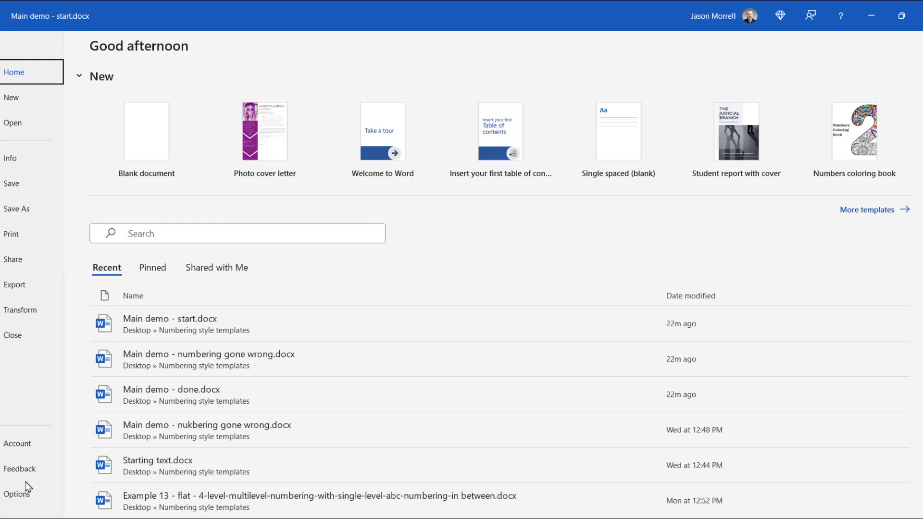
{"action": "left_click", "coordinate": [26, 498]}
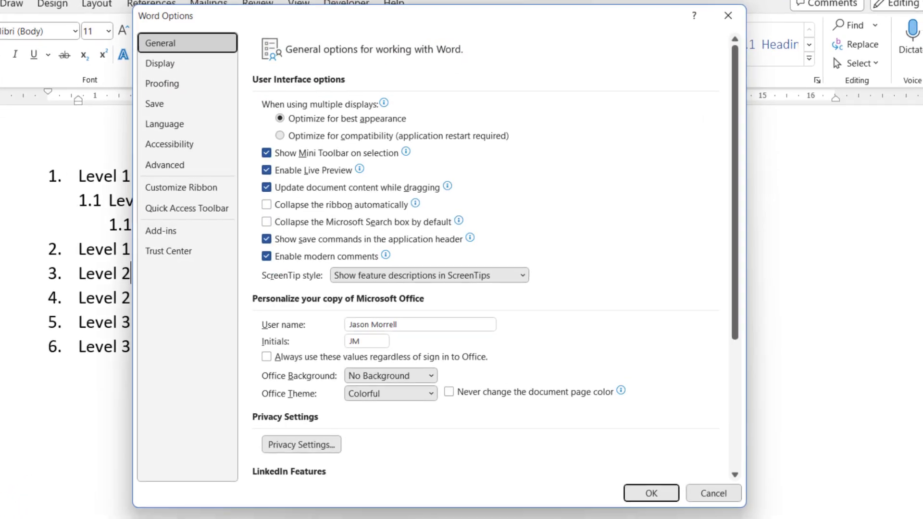
{"action": "left_click", "coordinate": [172, 82]}
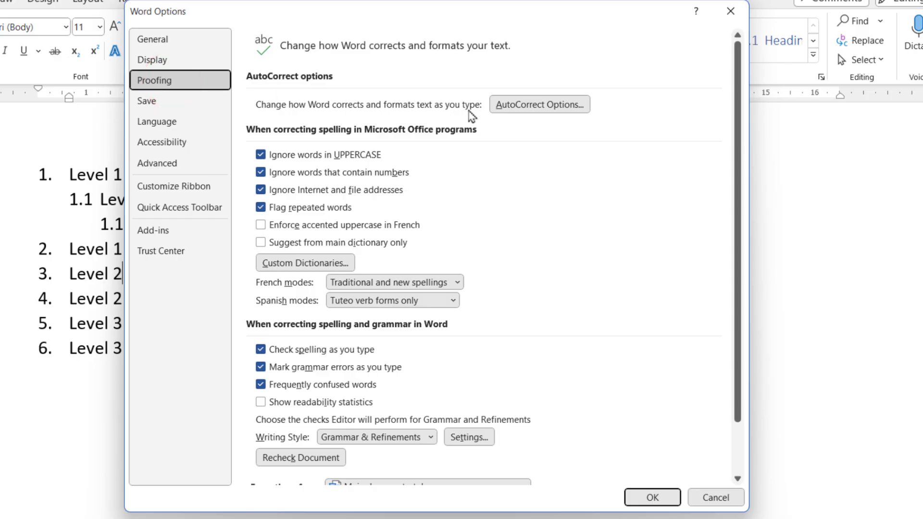
{"action": "left_click", "coordinate": [532, 106]}
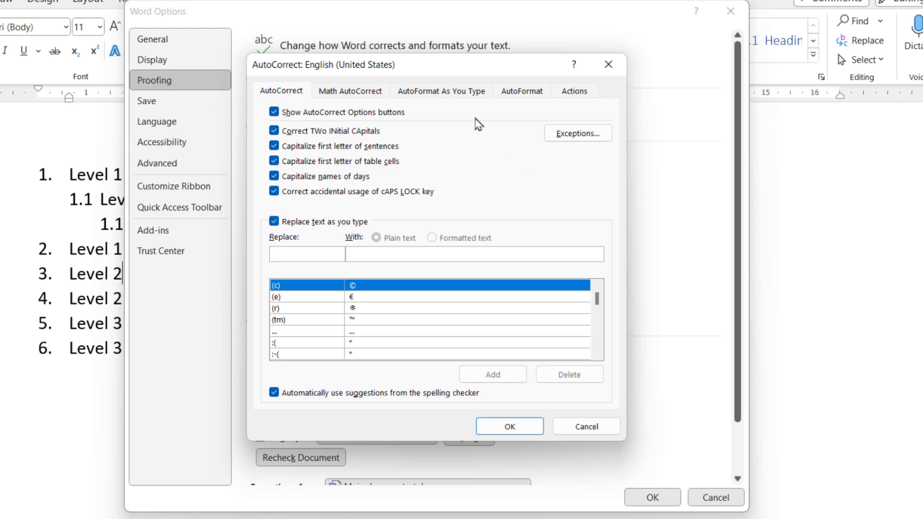
{"action": "left_click", "coordinate": [453, 92]}
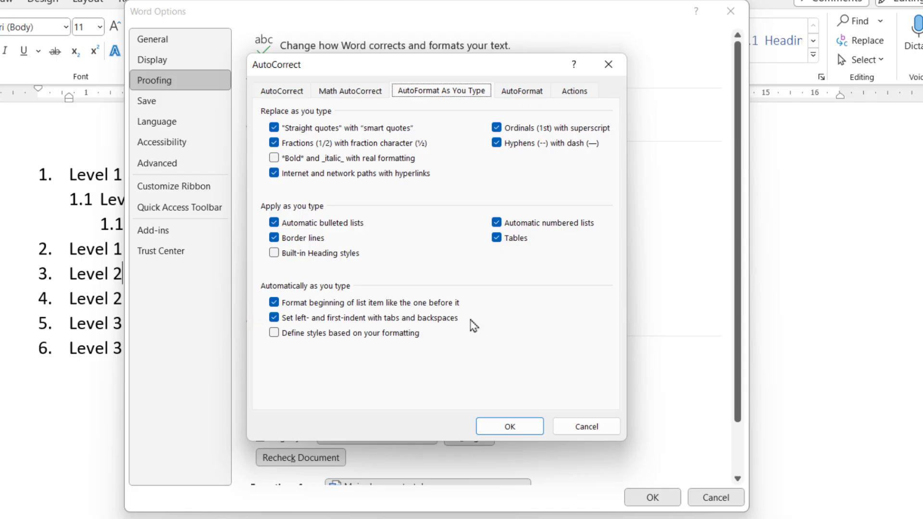
{"action": "left_click", "coordinate": [274, 319]}
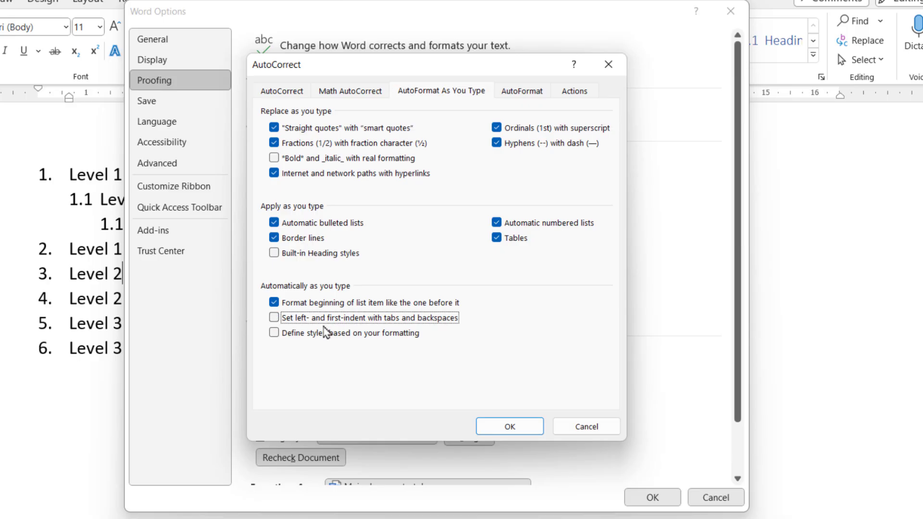
{"action": "left_click", "coordinate": [274, 317]}
{"action": "left_click", "coordinate": [517, 429]}
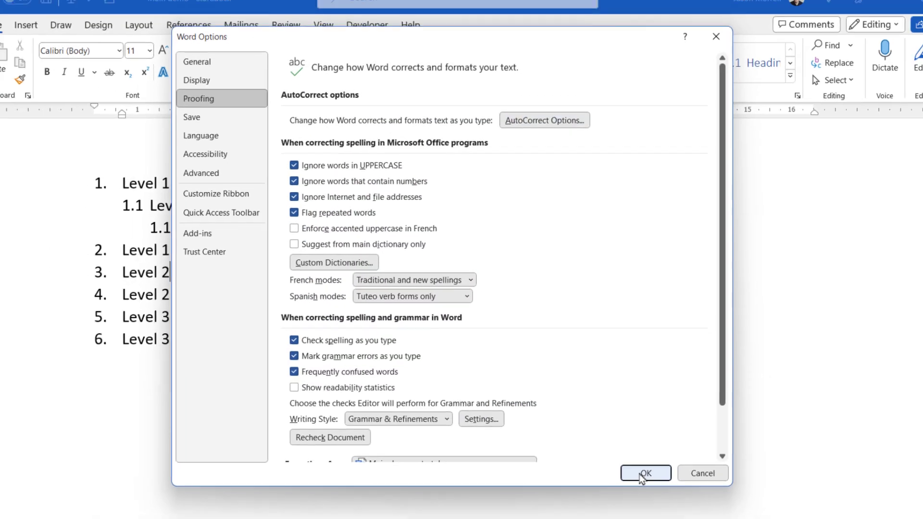
{"action": "left_click", "coordinate": [639, 499]}
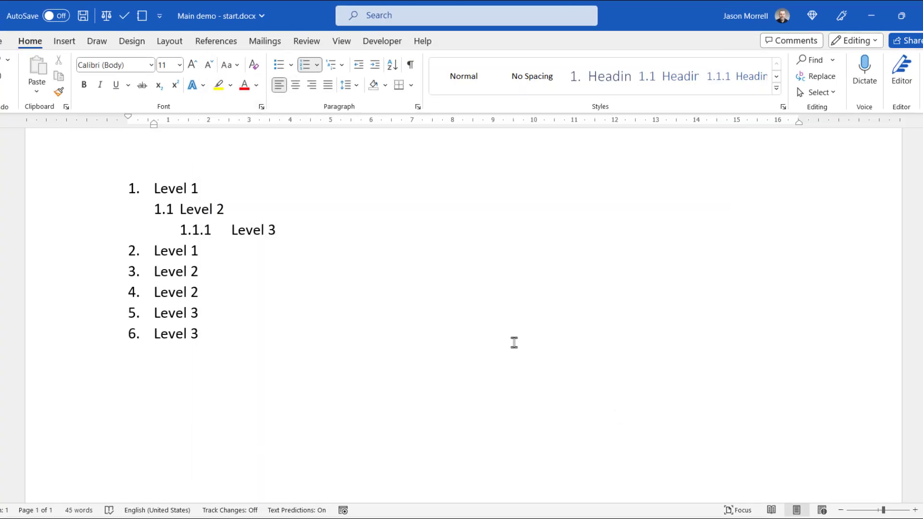
- Demote both "Level 2" lines under the second "Level 1" item to the second list level, numbered 2.1 and 2.2
{"action": "left_click", "coordinate": [154, 272]}
{"action": "key", "text": "Tab"}
{"action": "left_click", "coordinate": [155, 292]}
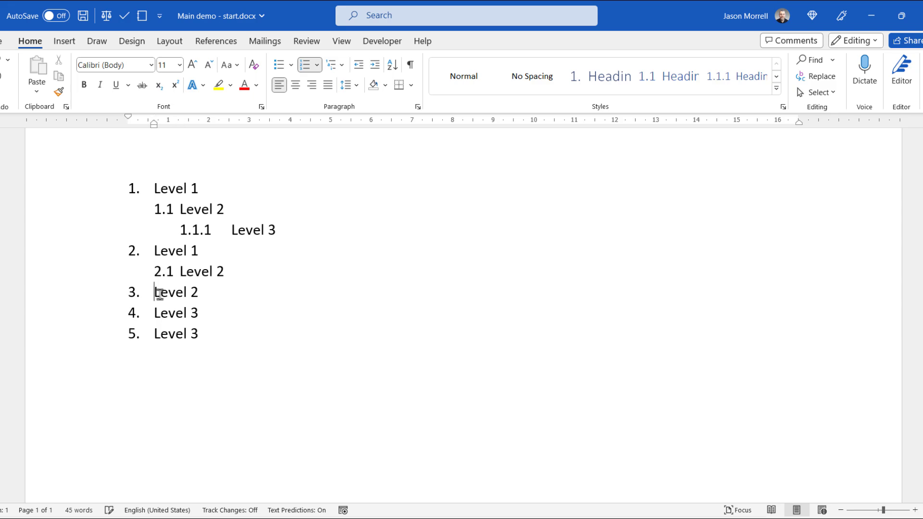
{"action": "key", "text": "Tab"}
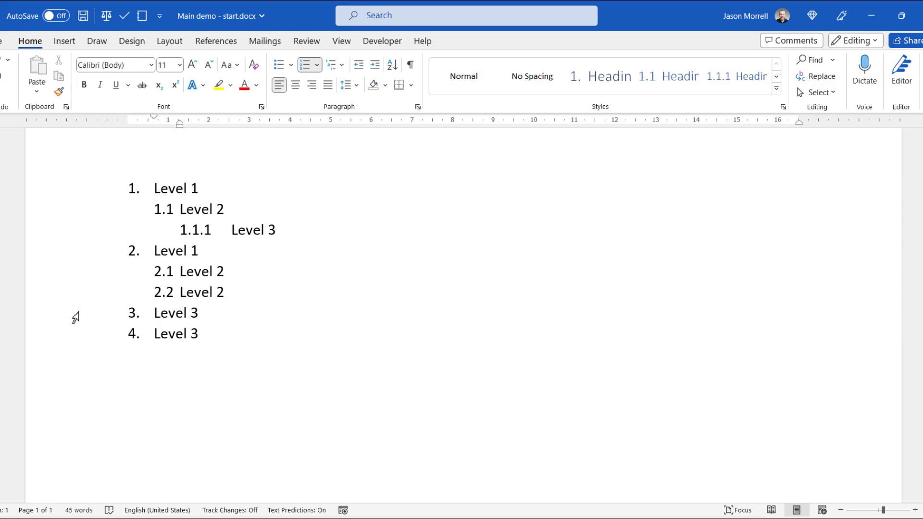
- Demote the last two "Level 3" lines together by two levels to the third list level, numbered 2.2.1 and 2.2.2
{"action": "left_click_drag", "start_coordinate": [75, 317], "coordinate": [74, 334]}
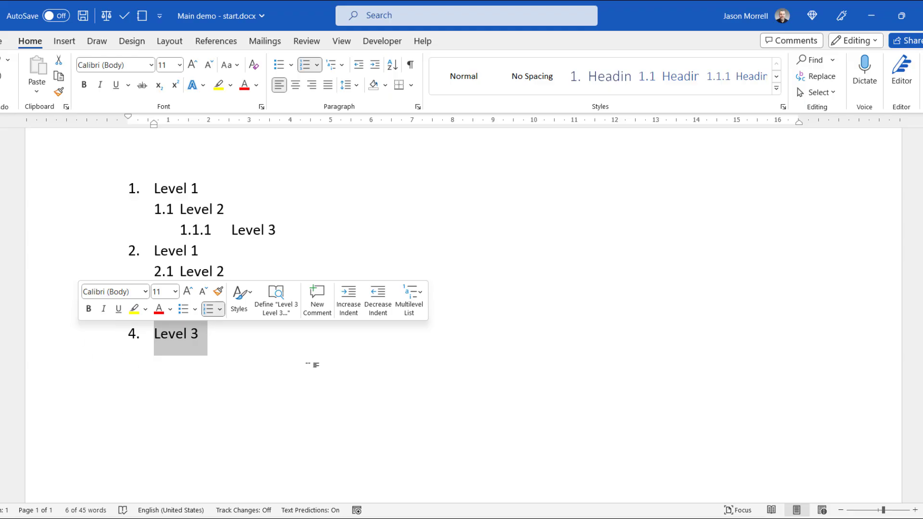
{"action": "key", "text": "Tab"}
{"action": "key", "text": "Tab"}
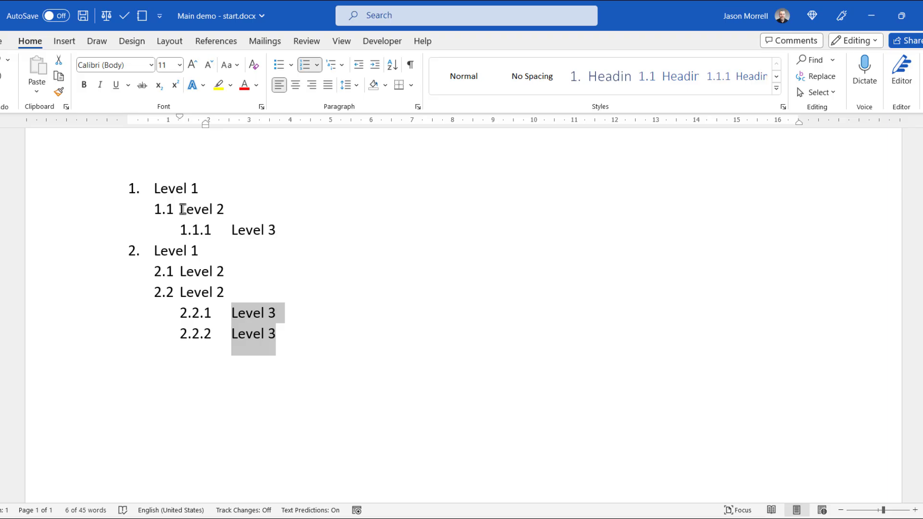
- Open the multilevel list definition for the whole list and set the level 1 text indent to 1 cm
{"action": "left_click_drag", "start_coordinate": [307, 336], "coordinate": [109, 193]}
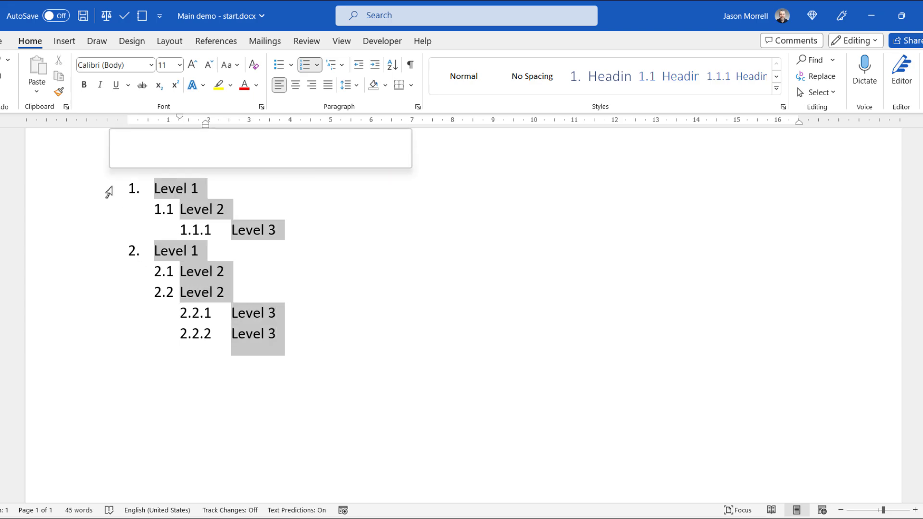
{"action": "left_click", "coordinate": [342, 66]}
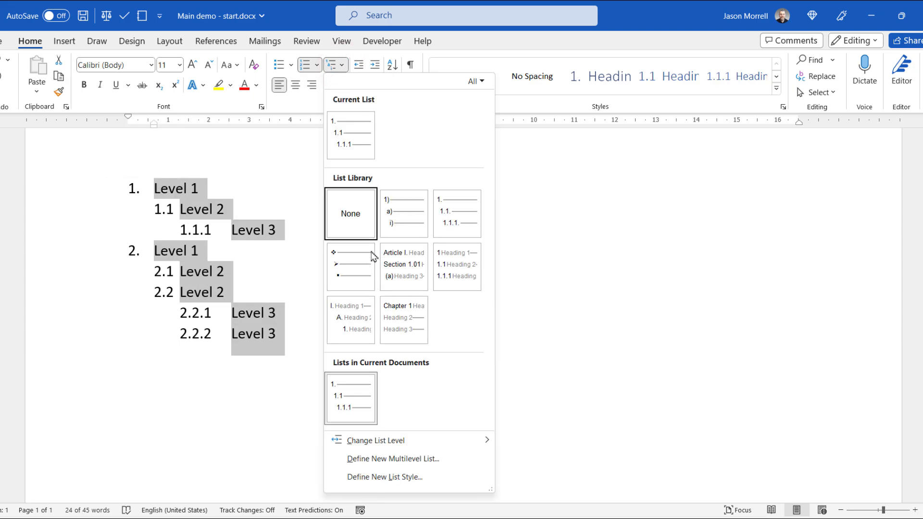
{"action": "left_click", "coordinate": [432, 462]}
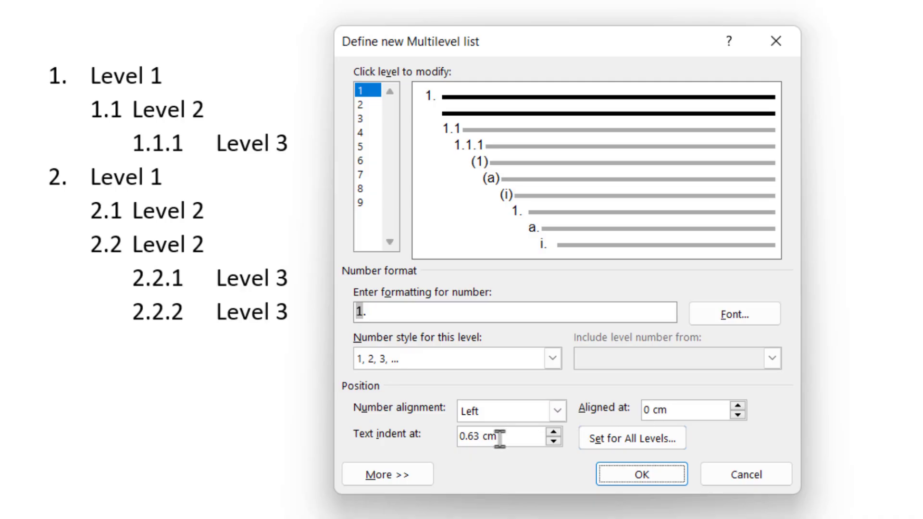
{"action": "left_click_drag", "start_coordinate": [498, 437], "coordinate": [454, 439]}
{"action": "type", "text": "1cm"}
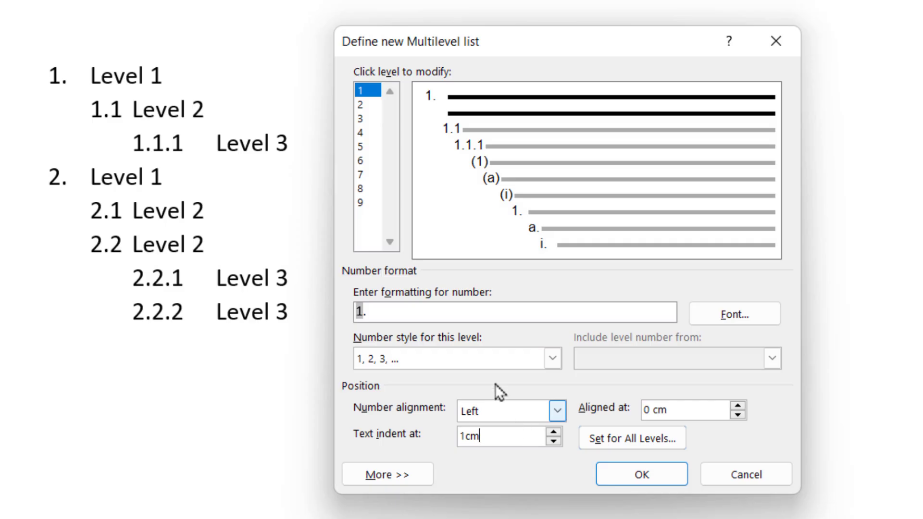
- Align the level 2 number at 1 cm and set its text indent to 2 cm
{"action": "left_click", "coordinate": [370, 106]}
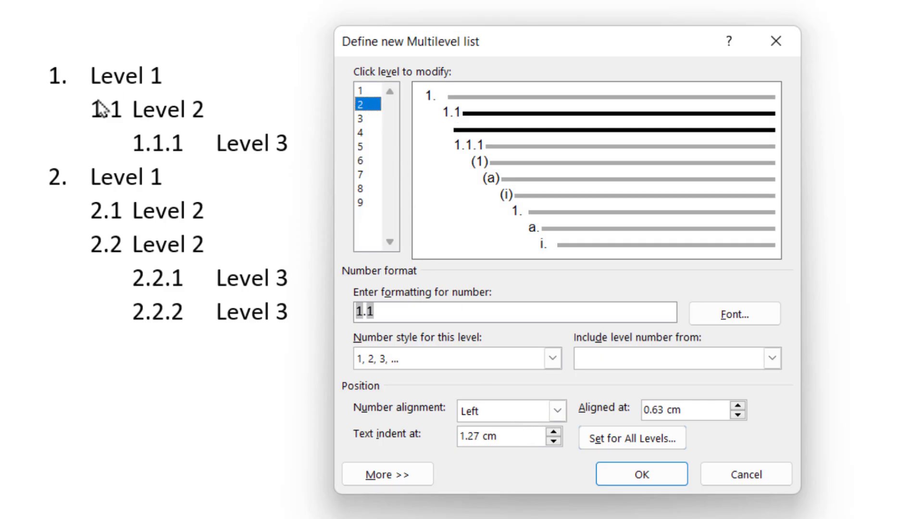
{"action": "left_click_drag", "start_coordinate": [696, 411], "coordinate": [626, 412]}
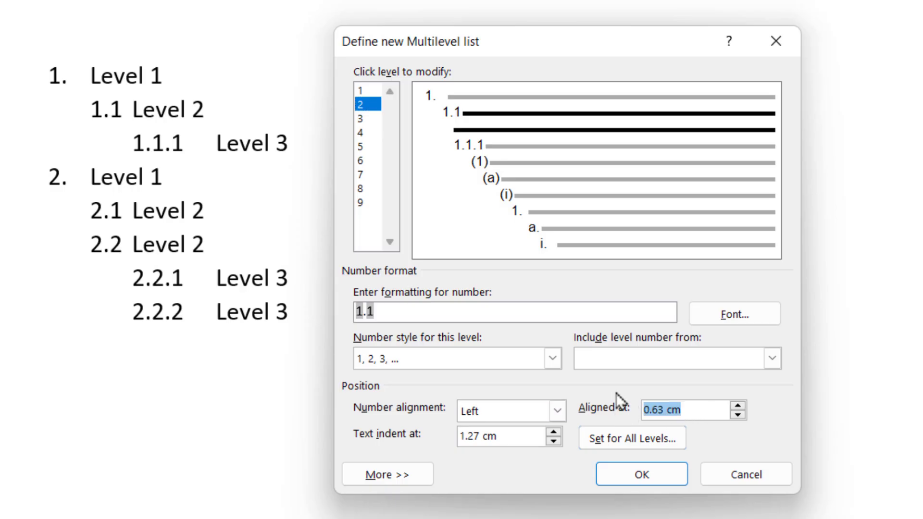
{"action": "type", "text": "1cm"}
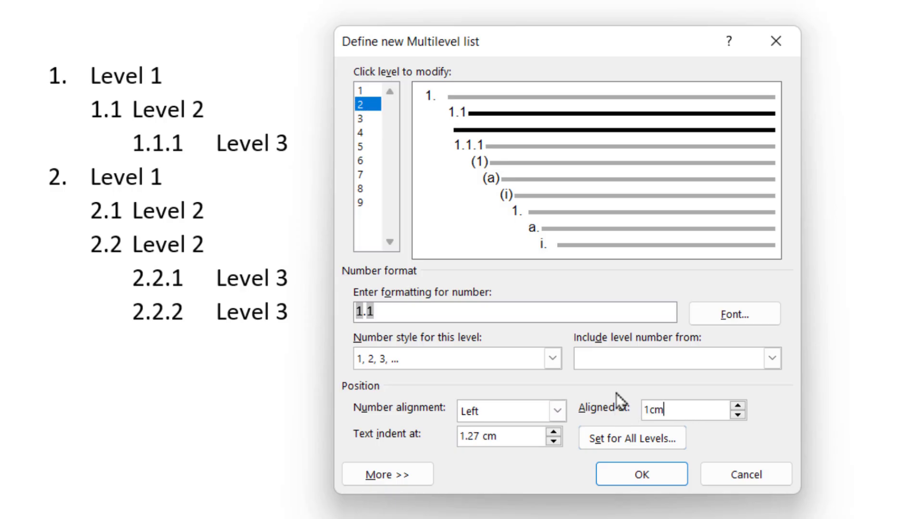
{"action": "key", "text": "Tab"}
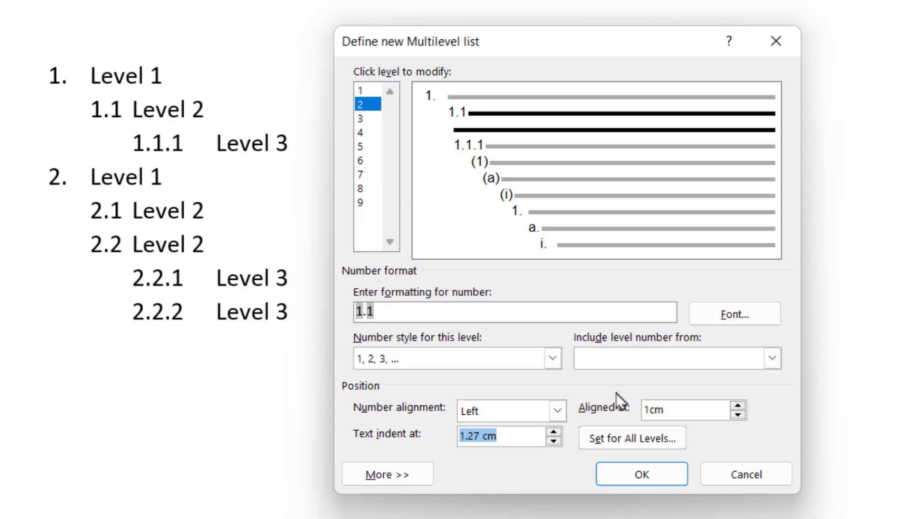
{"action": "type", "text": "2cm"}
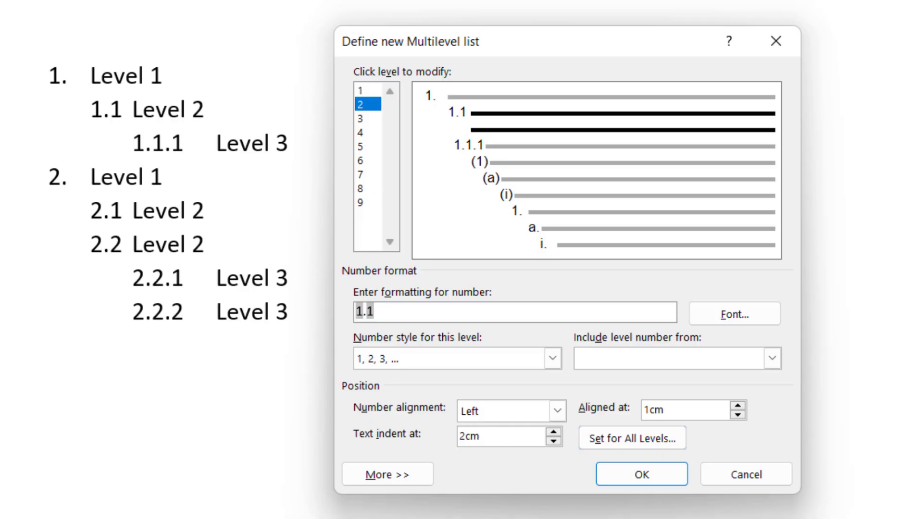
- Align the level 3 number at 2 cm, set its text indent to 3.5 cm, and apply the list definition
{"action": "left_click", "coordinate": [368, 118]}
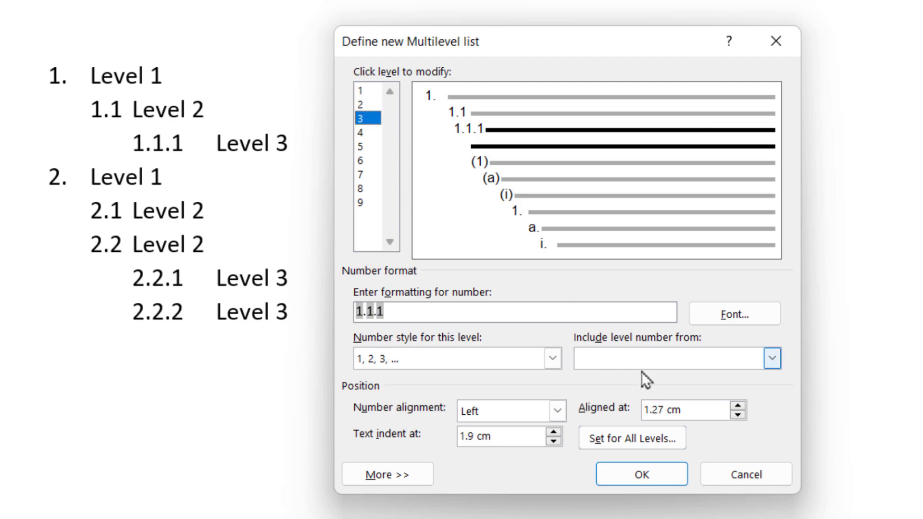
{"action": "left_click_drag", "start_coordinate": [681, 409], "coordinate": [619, 416]}
{"action": "type", "text": "2"}
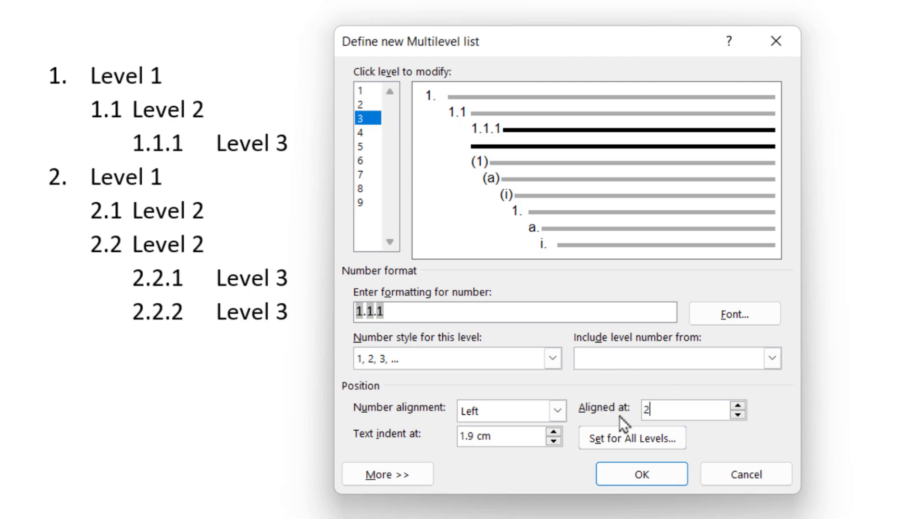
{"action": "type", "text": "cm"}
{"action": "left_click_drag", "start_coordinate": [500, 437], "coordinate": [447, 439]}
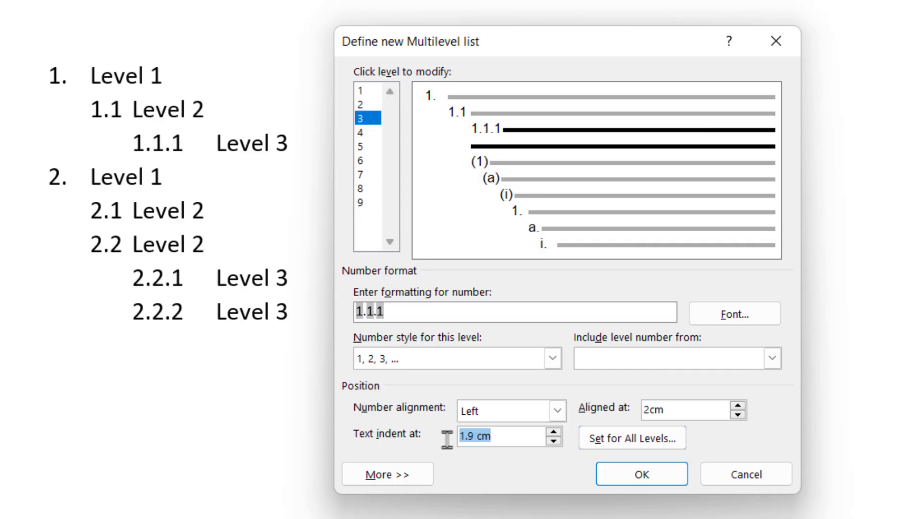
{"action": "type", "text": "3.5cm"}
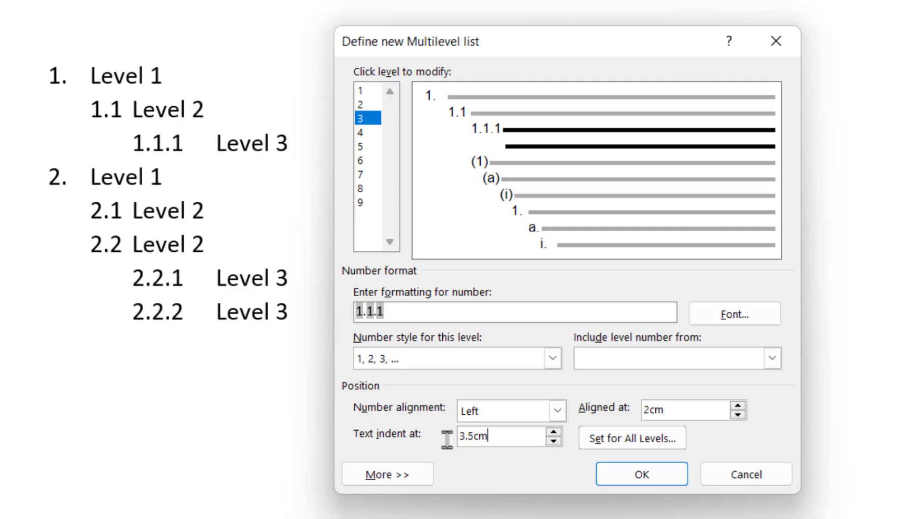
{"action": "left_click", "coordinate": [650, 474]}
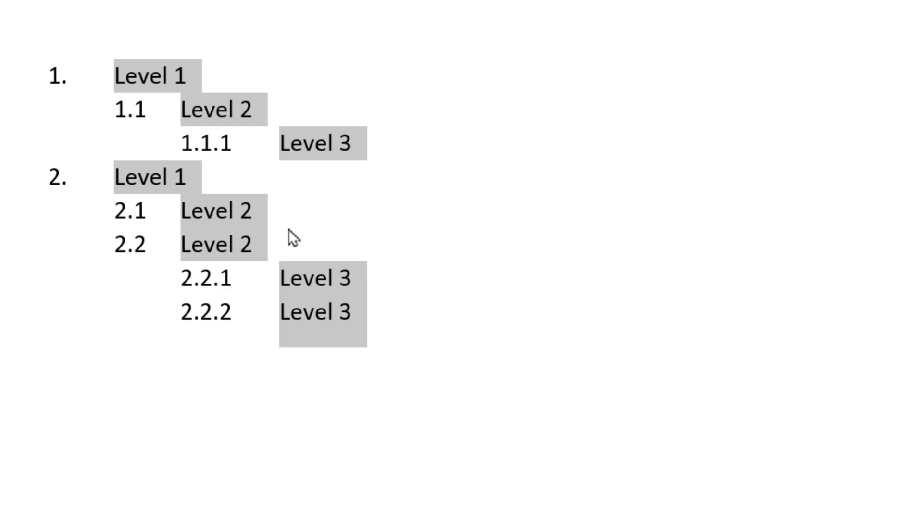
- Add an empty item after the last "Level 3" line and promote it by two levels to the first list level
{"action": "left_click", "coordinate": [418, 415]}
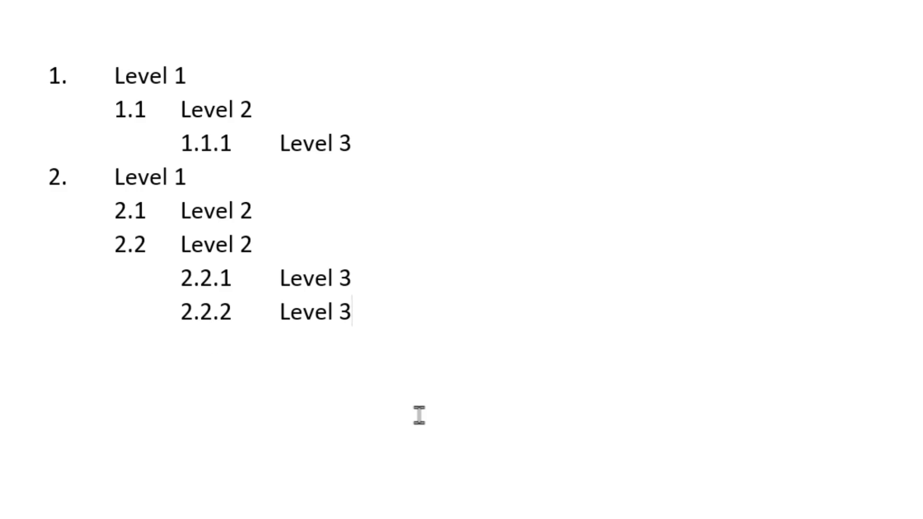
{"action": "key", "text": "Return"}
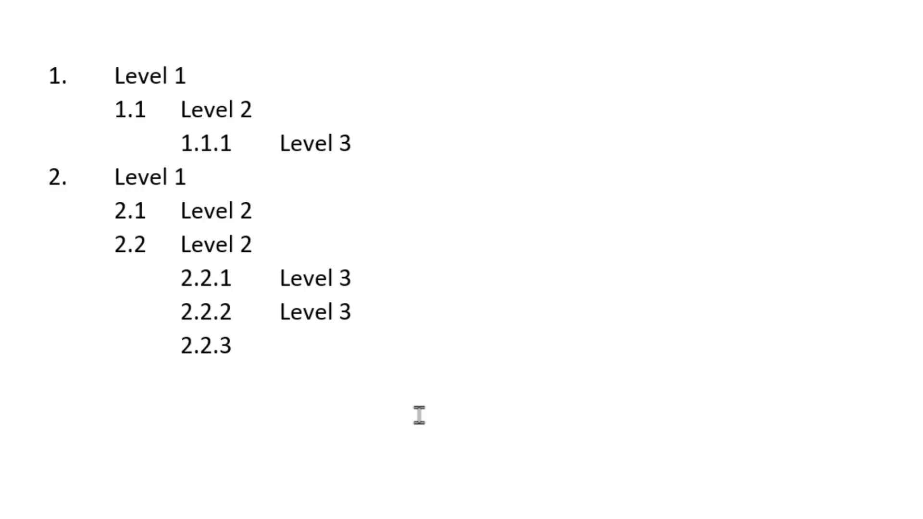
{"action": "key", "text": "shift+Tab"}
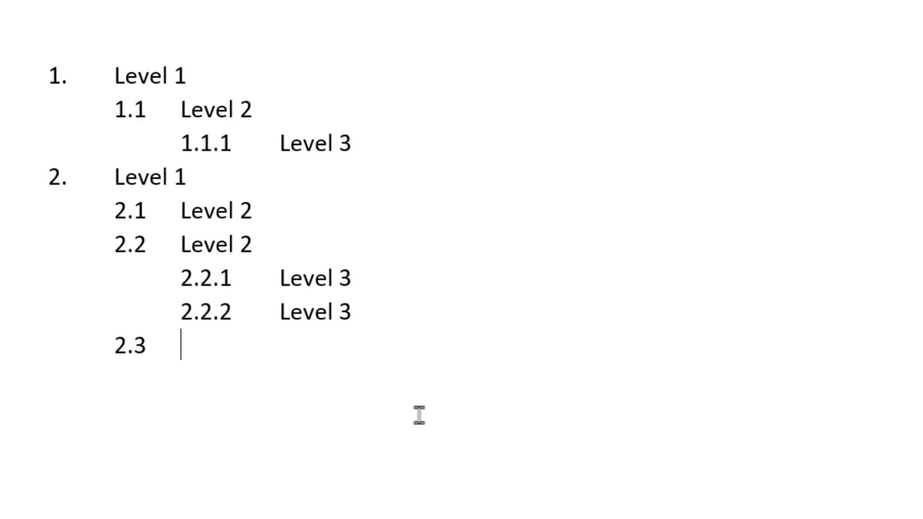
{"action": "key", "text": "shift+Tab"}
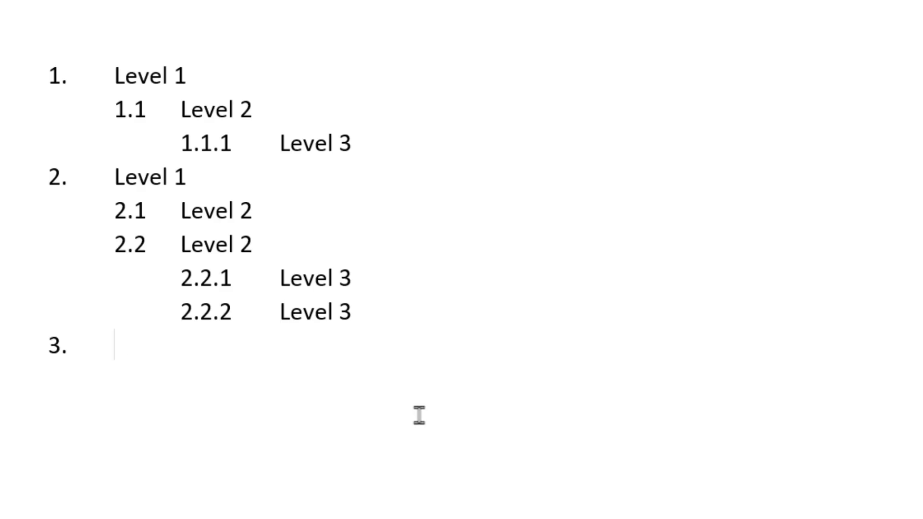
- Turn the empty item into an unnumbered line reading "Blah", and apply the document's custom 1., 1.1, 1.1.1 multilevel list to it
{"action": "key", "text": "Return"}
{"action": "type", "text": "Blah"}
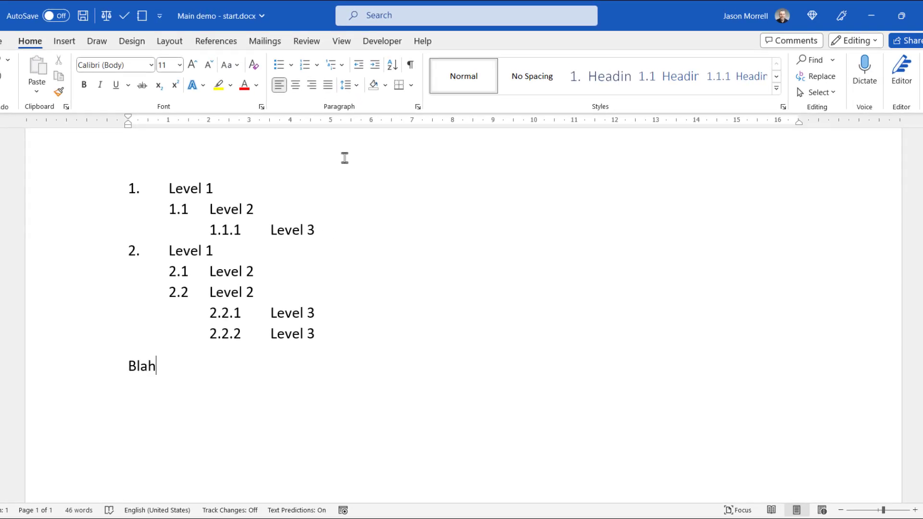
{"action": "left_click", "coordinate": [341, 67]}
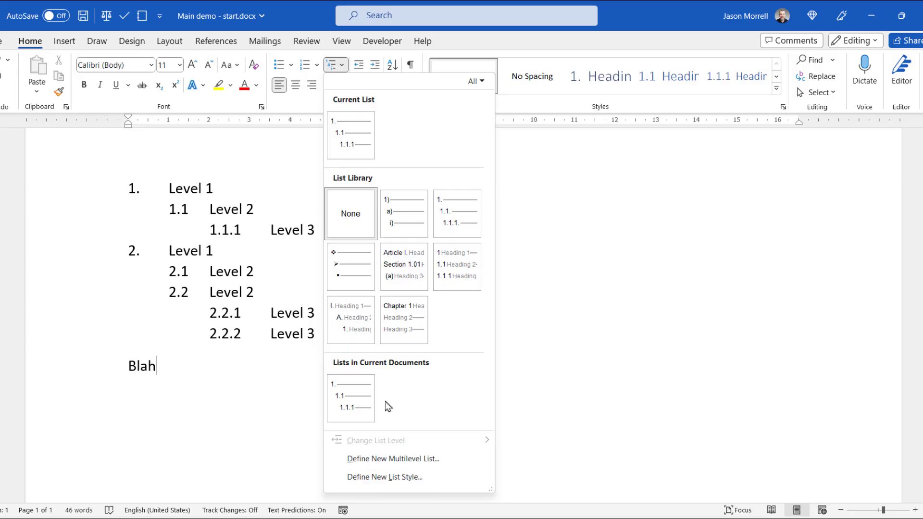
{"action": "left_click", "coordinate": [359, 398]}
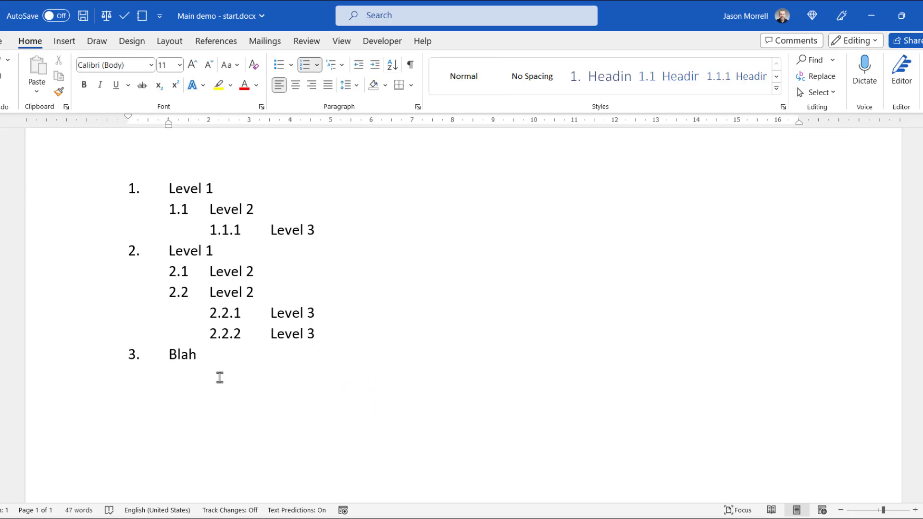
- Demote the "Blah" item by three list levels and promote it back to the first level
{"action": "left_click", "coordinate": [169, 356]}
{"action": "key", "text": "Tab"}
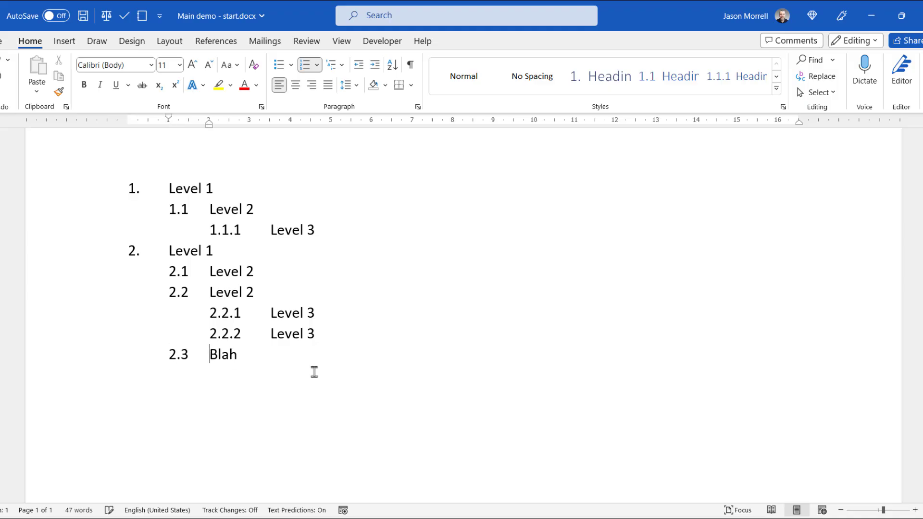
{"action": "key", "text": "Tab"}
{"action": "key", "text": "Tab"}
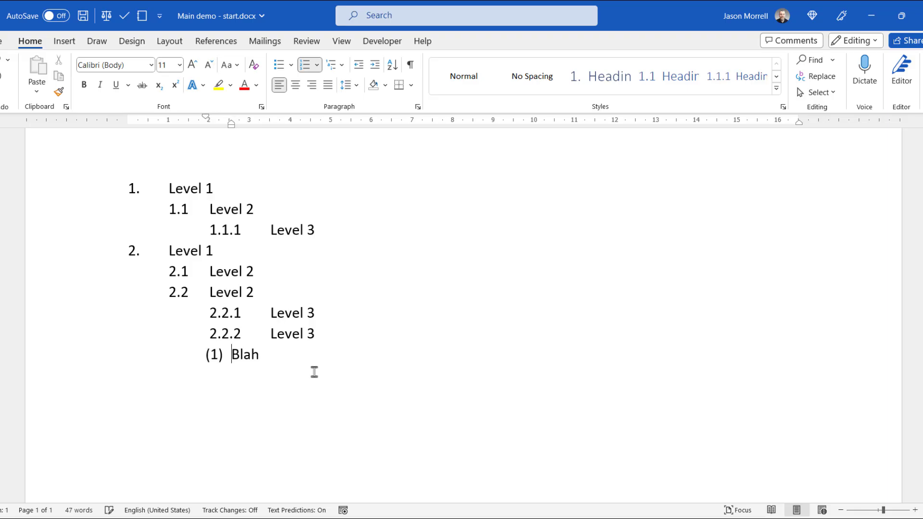
{"action": "key", "text": "shift+Tab"}
{"action": "key", "text": "shift+Tab"}
{"action": "key", "text": "shift+Tab"}
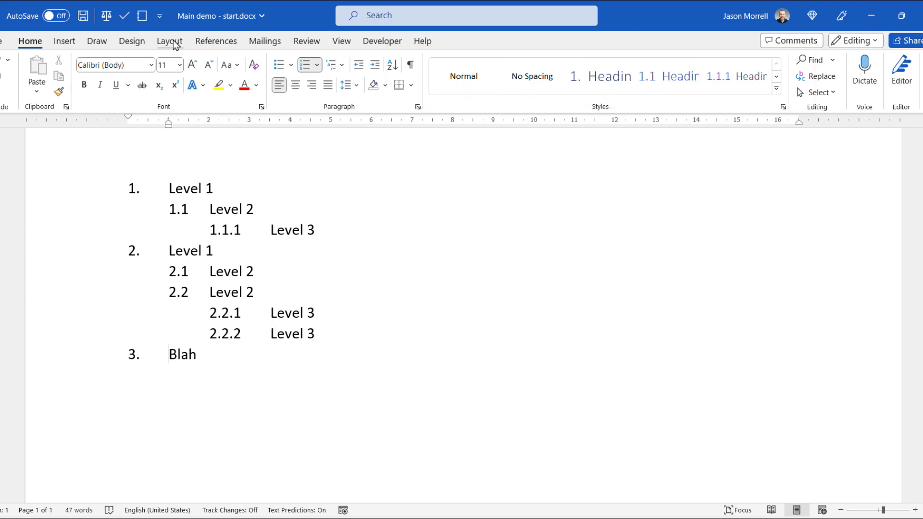
- Apply the first built-in style set to the document
{"action": "left_click", "coordinate": [134, 42]}
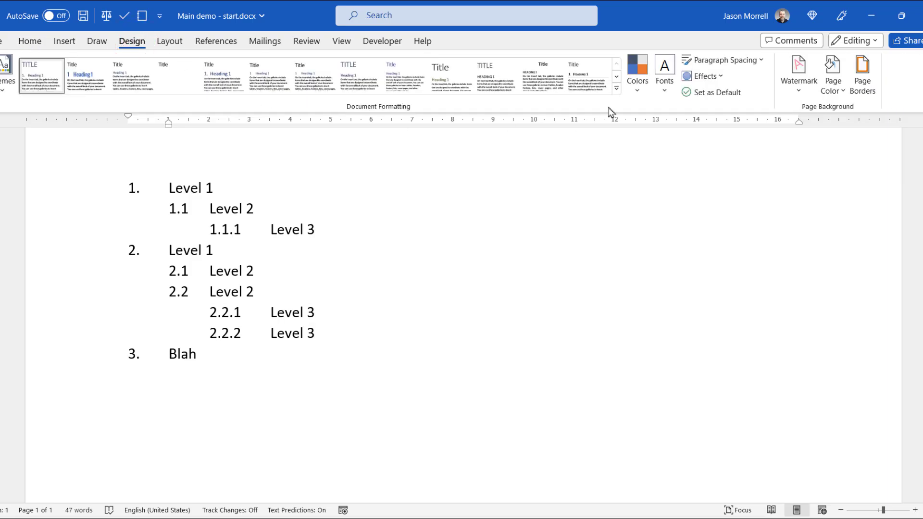
{"action": "left_click", "coordinate": [617, 89]}
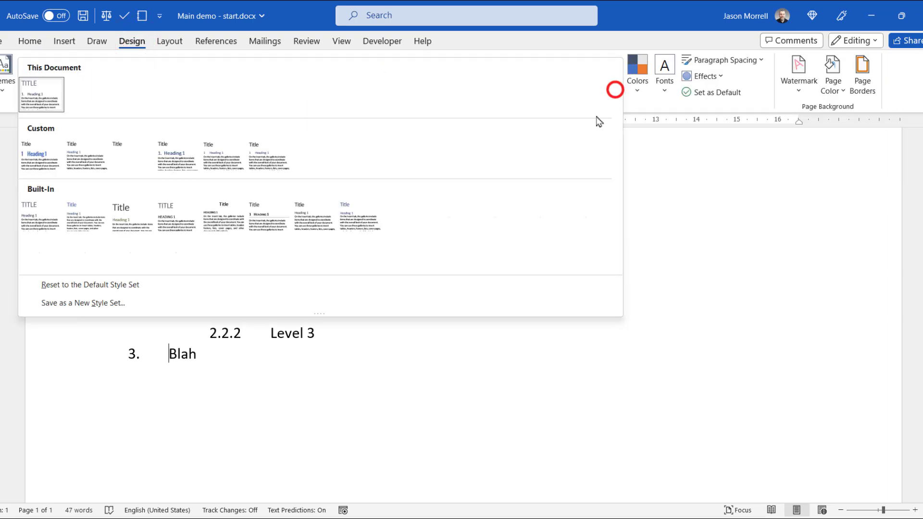
{"action": "left_click", "coordinate": [32, 216]}
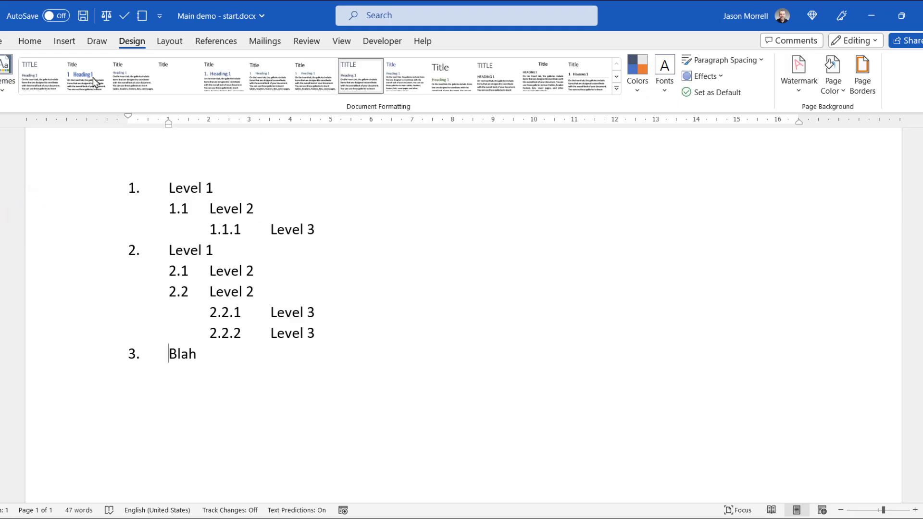
{"action": "left_click", "coordinate": [21, 41]}
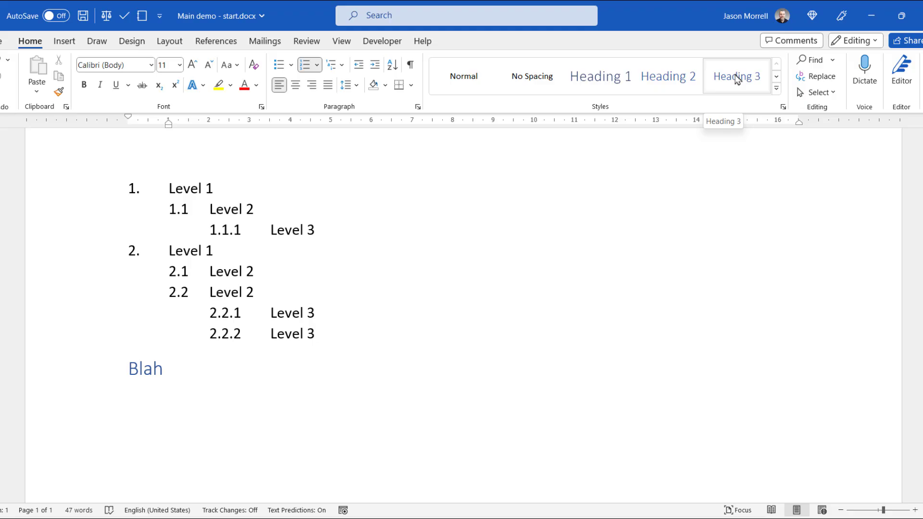
- Open the numbered list's multilevel definition with its advanced options and link level 1 to the Heading 1 style
{"action": "left_click", "coordinate": [171, 185]}
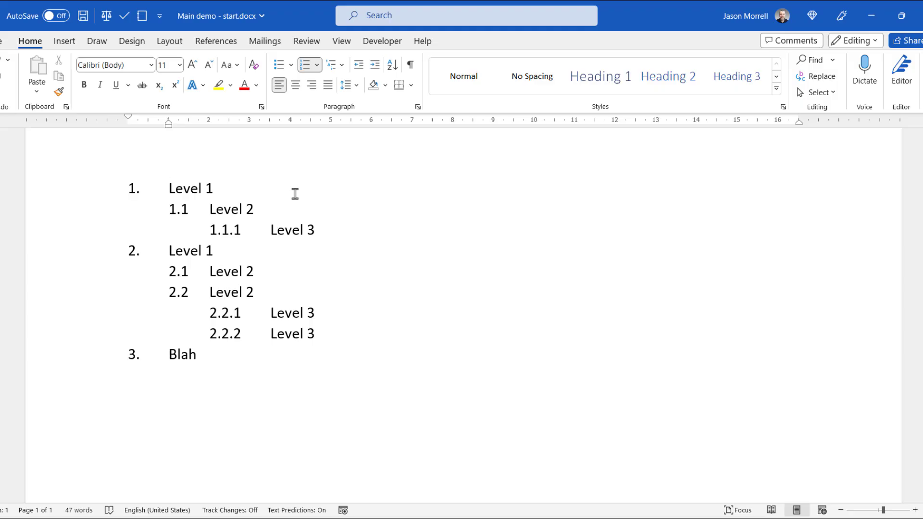
{"action": "left_click", "coordinate": [342, 68]}
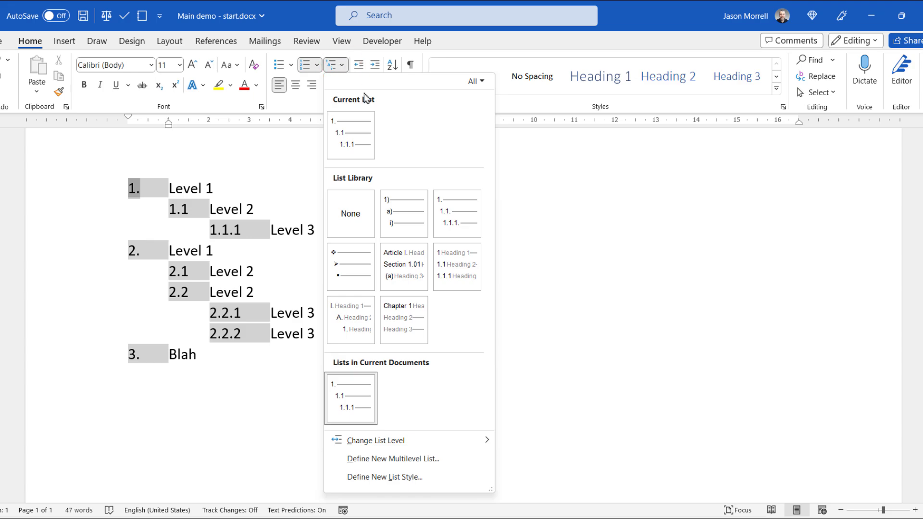
{"action": "left_click", "coordinate": [428, 466]}
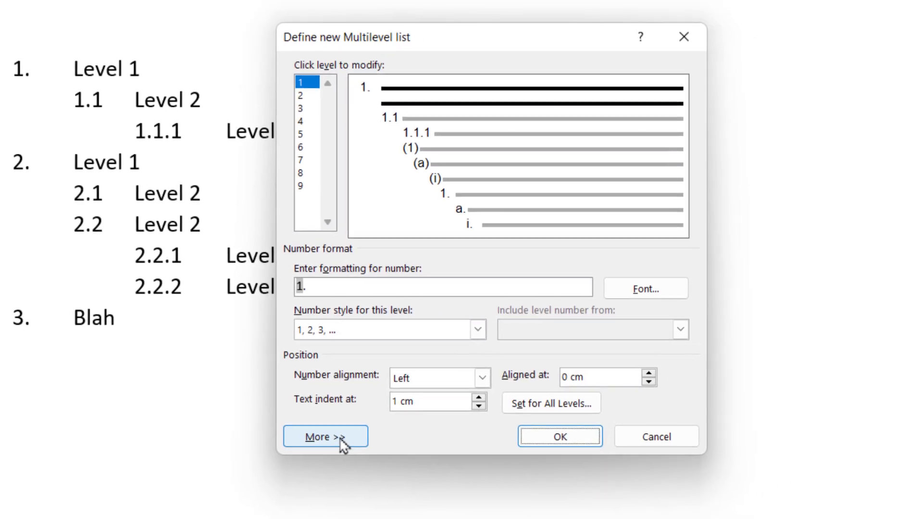
{"action": "left_click", "coordinate": [428, 463]}
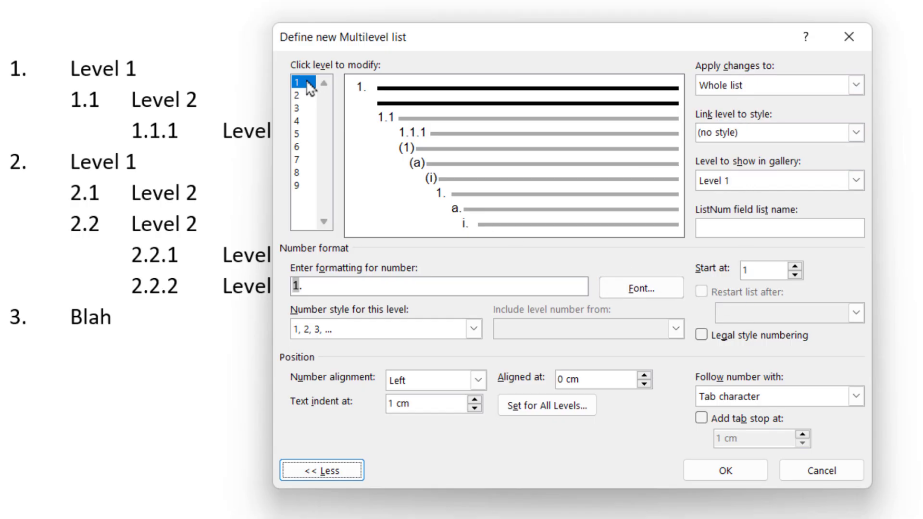
{"action": "left_click", "coordinate": [856, 136]}
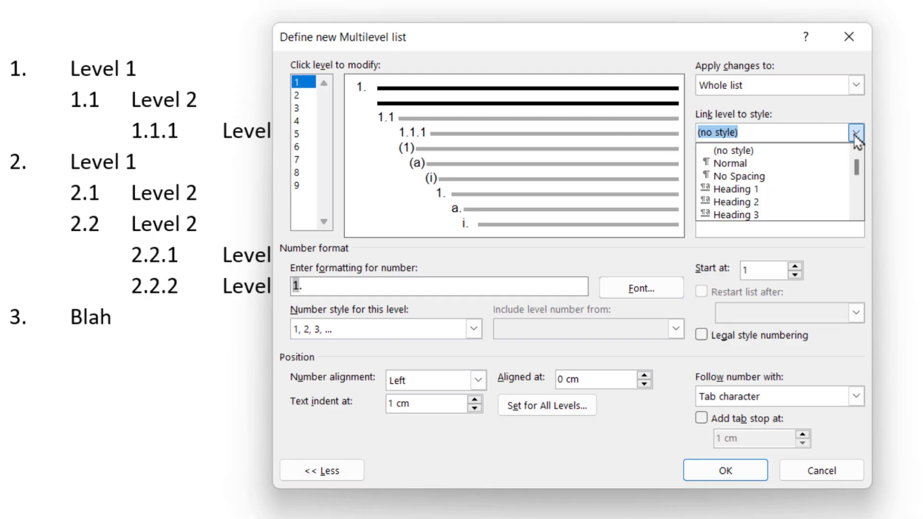
{"action": "left_click", "coordinate": [783, 191]}
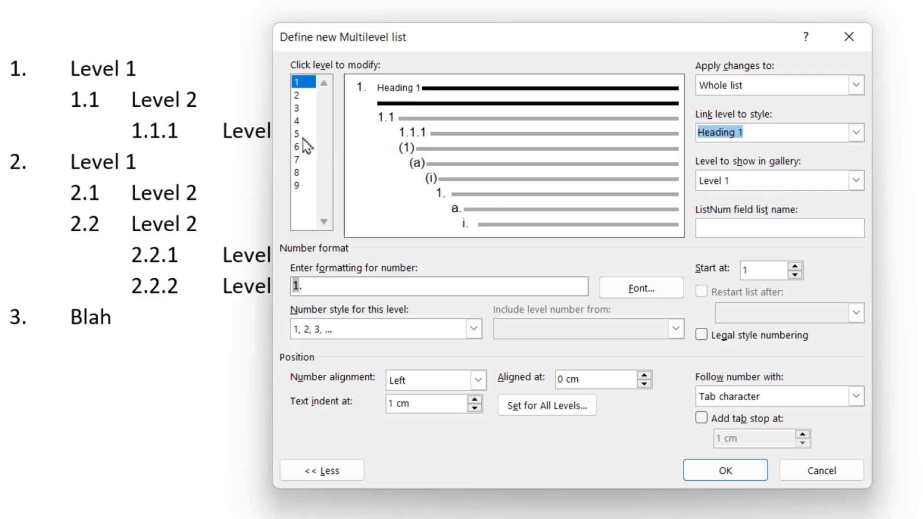
- Link list level 2 to Heading 2 and level 3 to Heading 3, and apply the list definition
{"action": "left_click", "coordinate": [298, 96]}
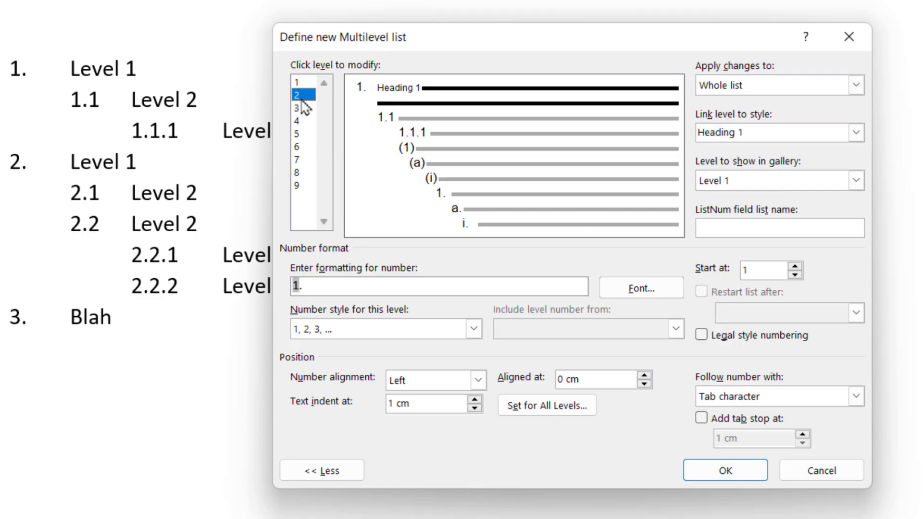
{"action": "left_click", "coordinate": [855, 133]}
{"action": "left_click", "coordinate": [784, 202]}
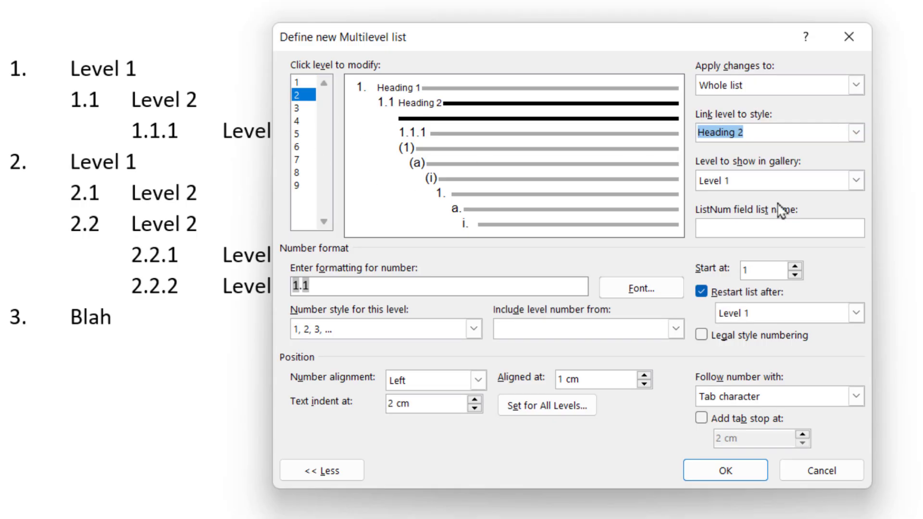
{"action": "left_click", "coordinate": [300, 108]}
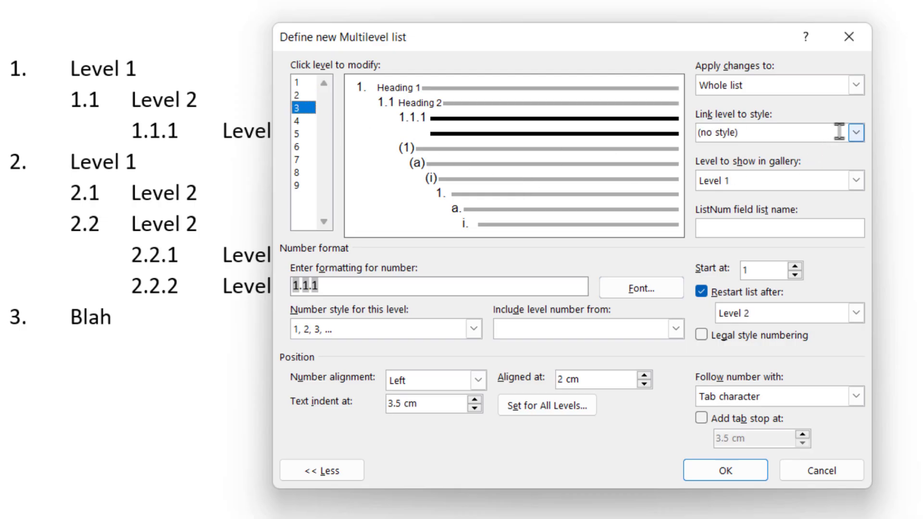
{"action": "left_click", "coordinate": [856, 133]}
{"action": "left_click", "coordinate": [761, 216]}
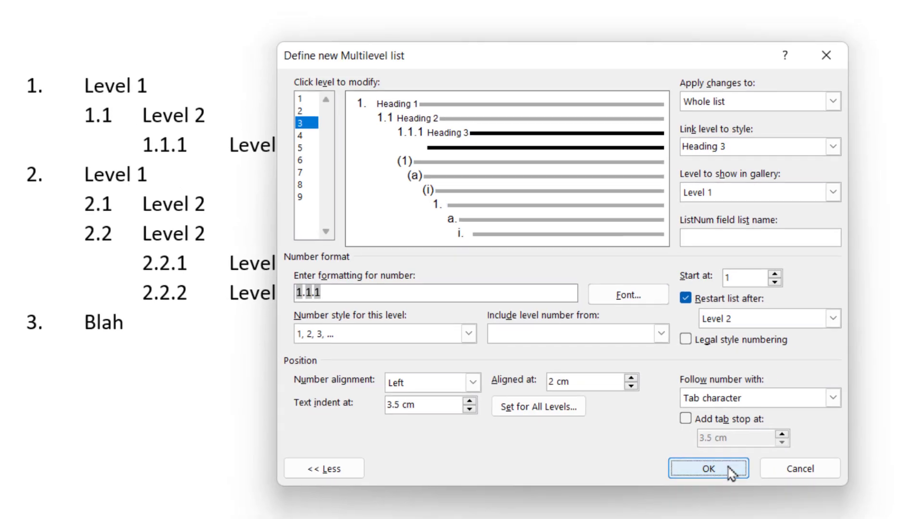
{"action": "left_click", "coordinate": [749, 473]}
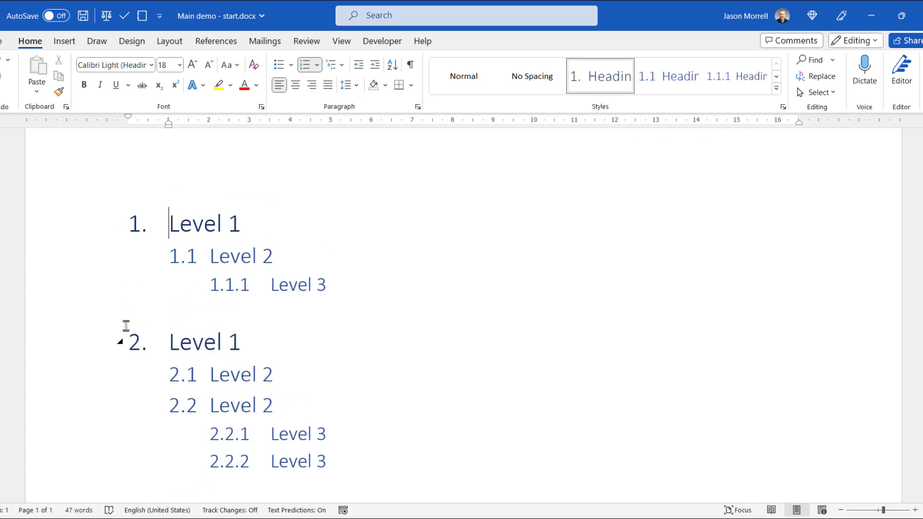
- Try the Heading 2 and Heading 3 styles on the second "Level 1" line and restore it to Heading 1
{"action": "left_click", "coordinate": [82, 346]}
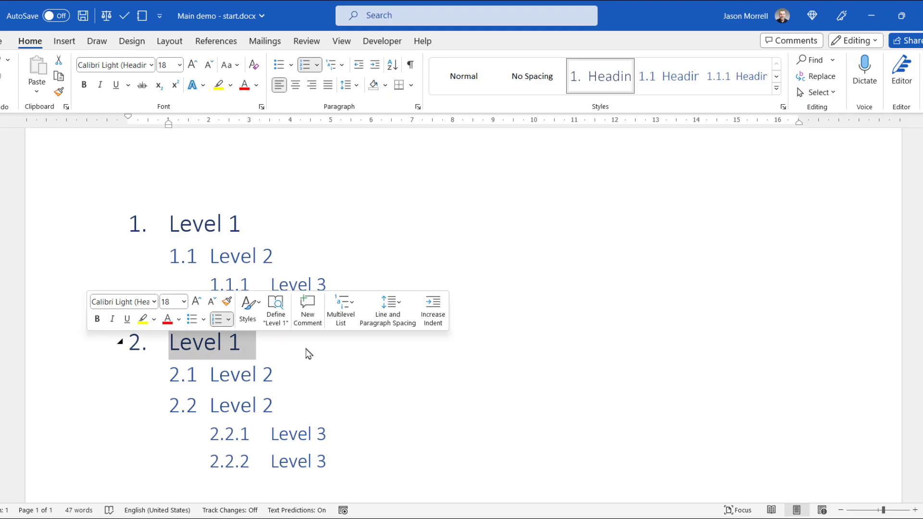
{"action": "left_click", "coordinate": [307, 354]}
{"action": "left_click", "coordinate": [170, 343]}
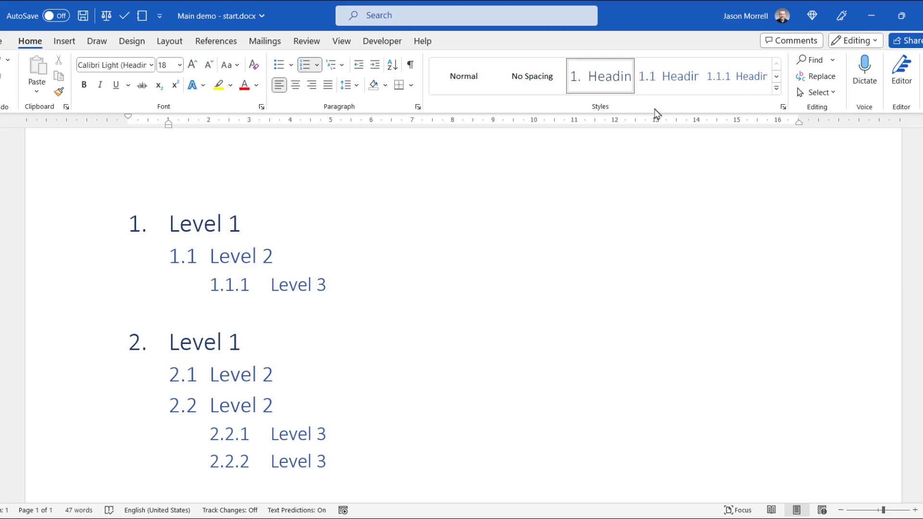
{"action": "left_click", "coordinate": [675, 77]}
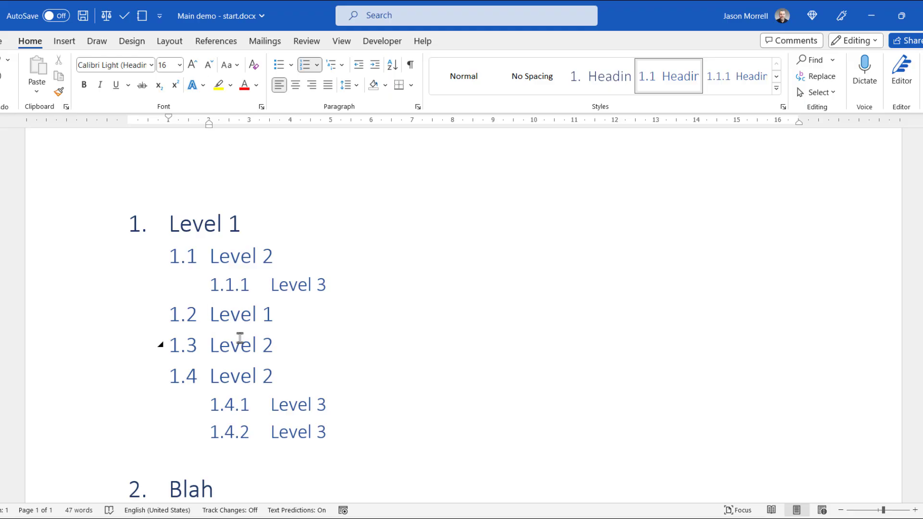
{"action": "left_click", "coordinate": [753, 77]}
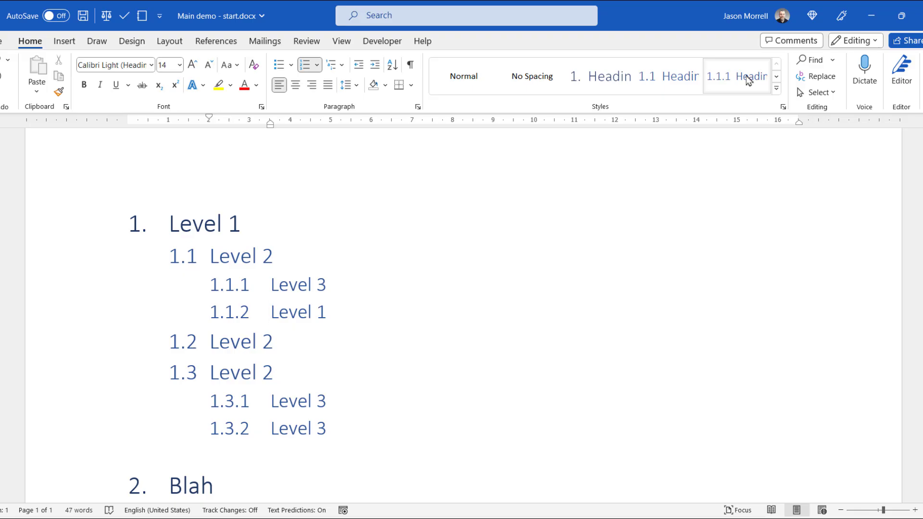
{"action": "left_click", "coordinate": [608, 76]}
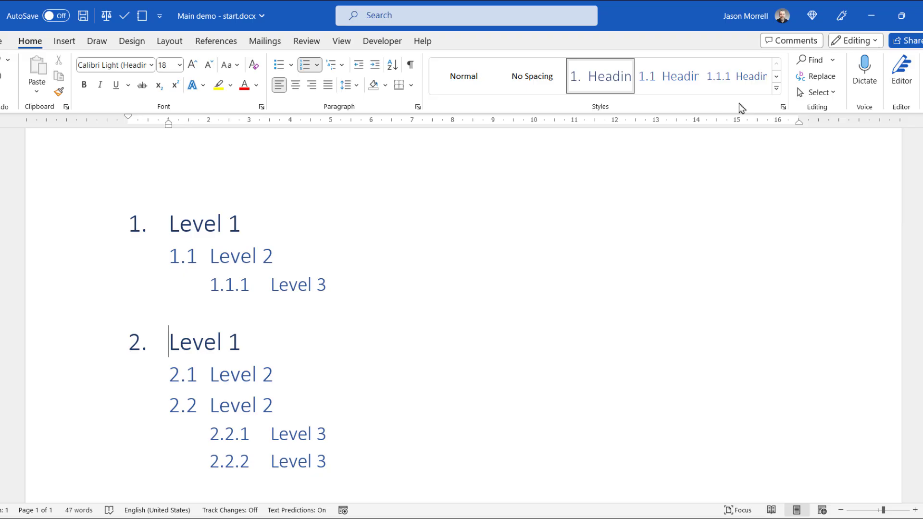
- Open the Heading 1 style for modification and set its font color to the standard red
{"action": "right_click", "coordinate": [591, 73]}
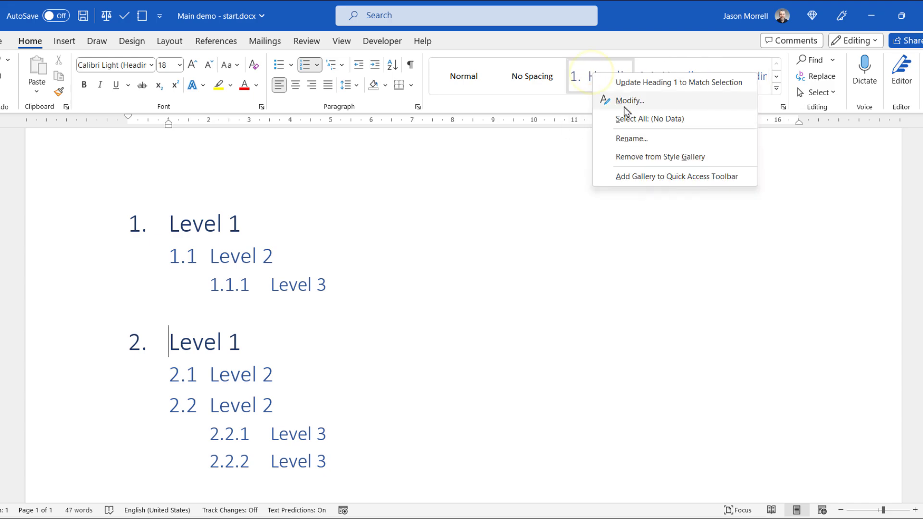
{"action": "left_click", "coordinate": [625, 101]}
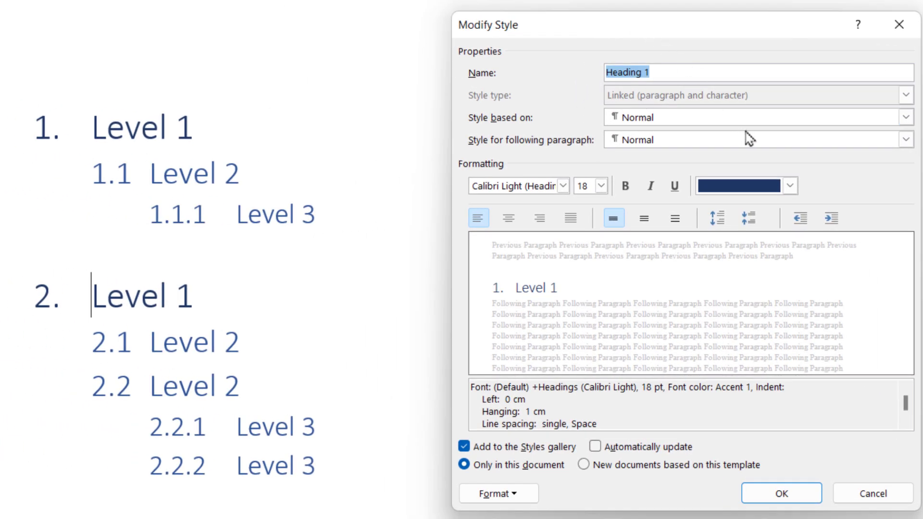
{"action": "left_click", "coordinate": [524, 502]}
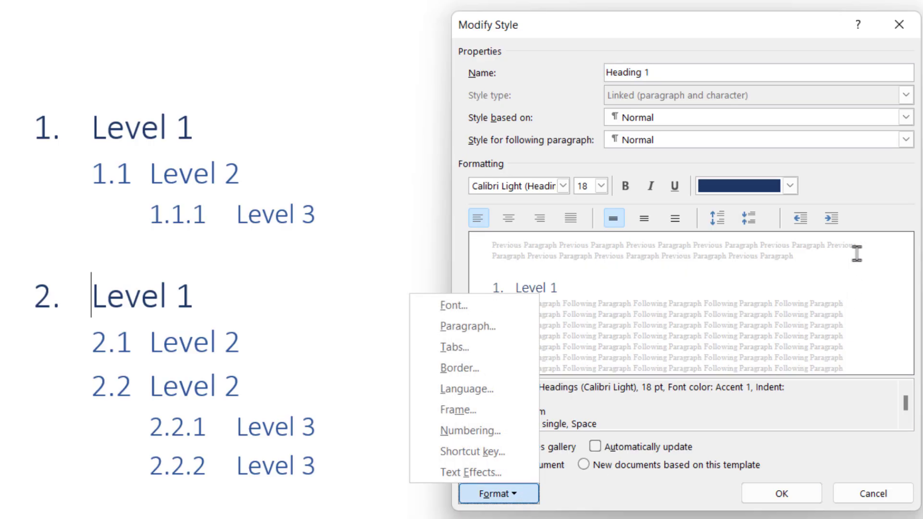
{"action": "left_click", "coordinate": [861, 193]}
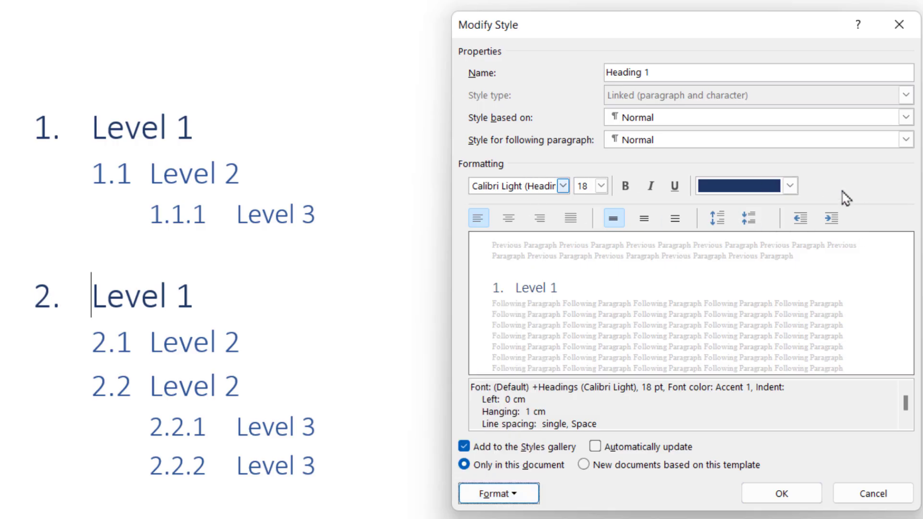
{"action": "left_click", "coordinate": [790, 187]}
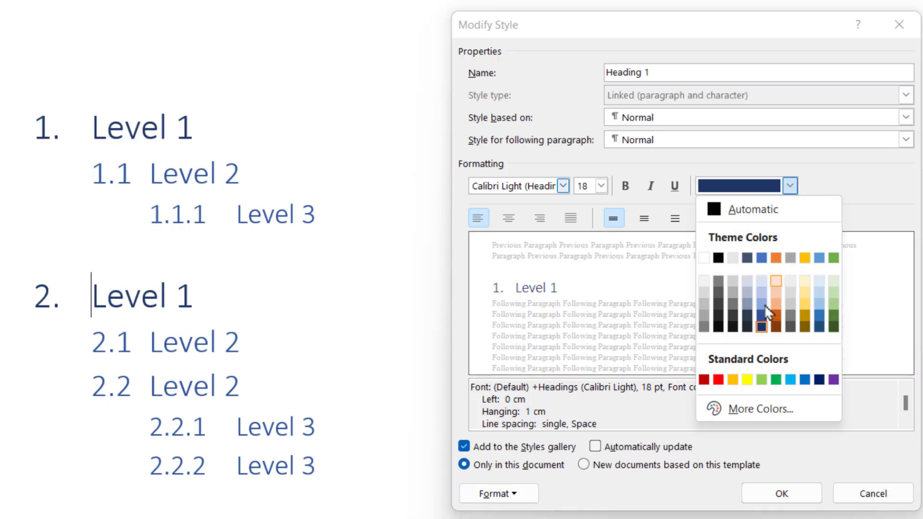
{"action": "left_click", "coordinate": [718, 380]}
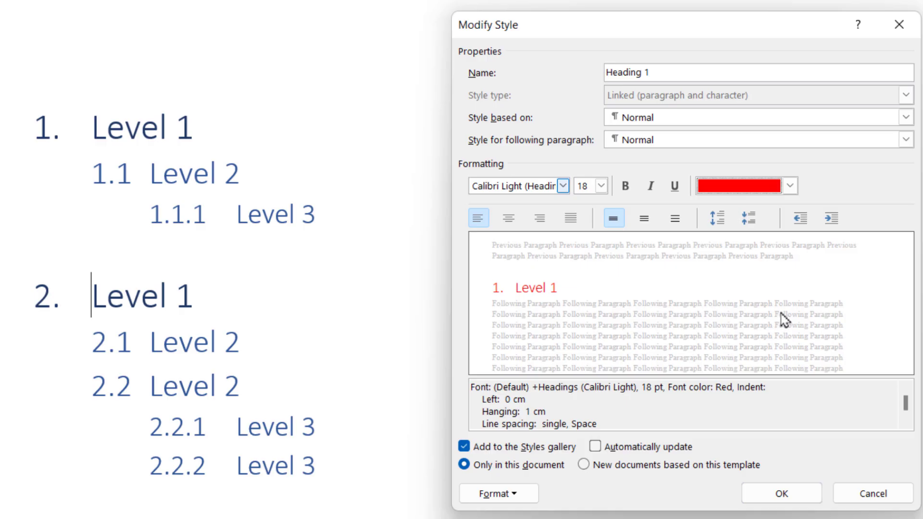
- Set the Heading 1 style's font size to 22 and make it bold
{"action": "left_click", "coordinate": [601, 187]}
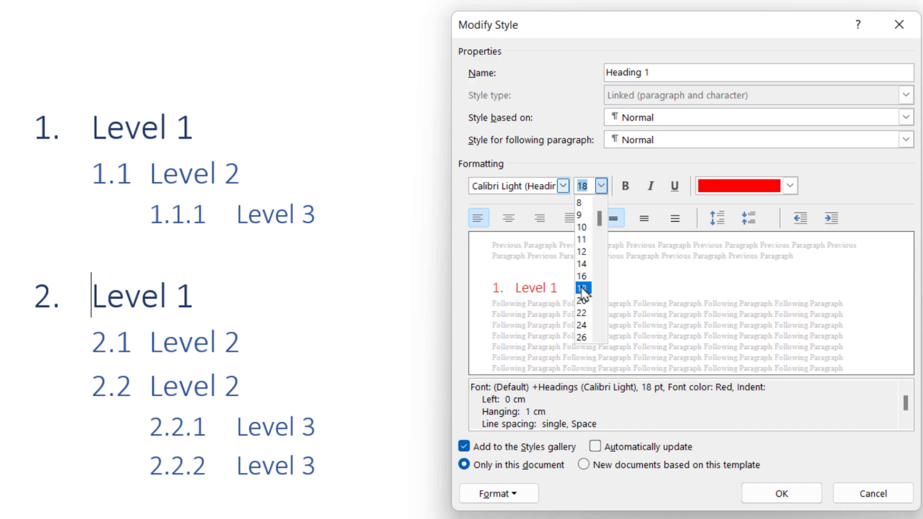
{"action": "left_click", "coordinate": [583, 313]}
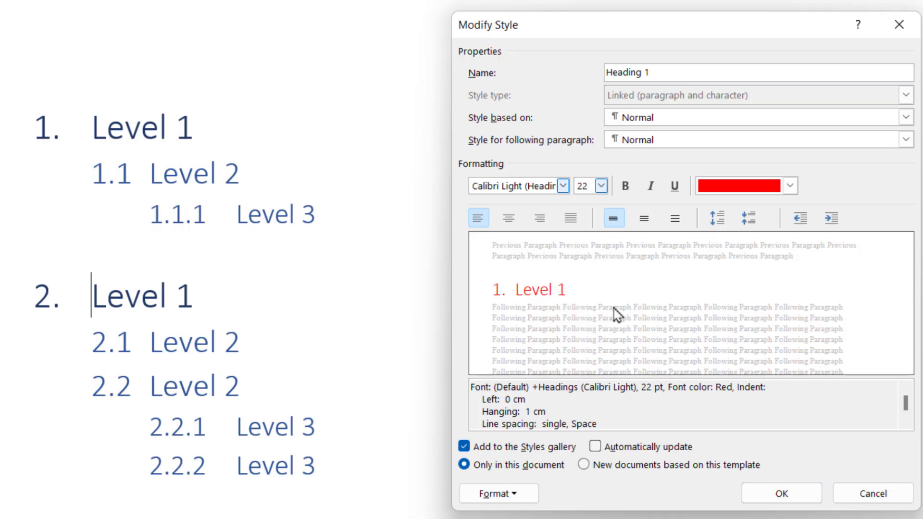
{"action": "left_click", "coordinate": [625, 186]}
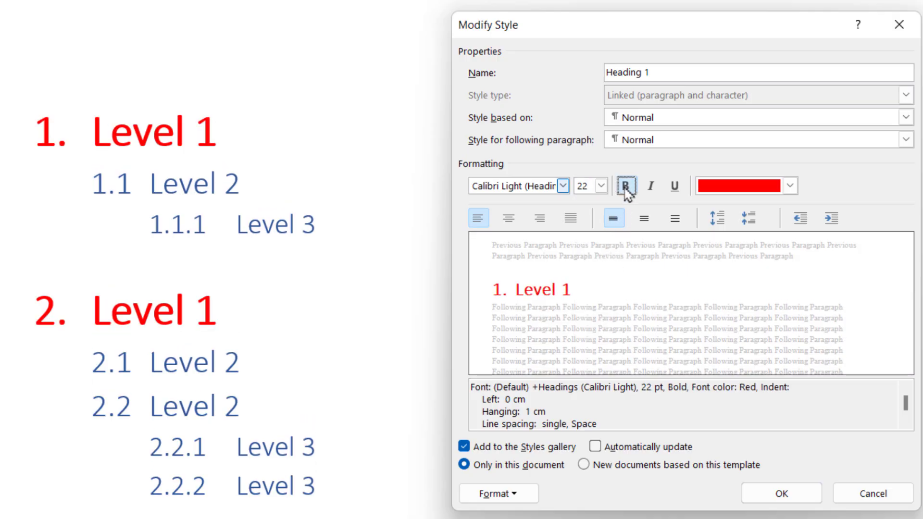
- Apply the All caps font effect to the Heading 1 style, trying Small caps first
{"action": "left_click", "coordinate": [508, 495]}
{"action": "left_click", "coordinate": [475, 306]}
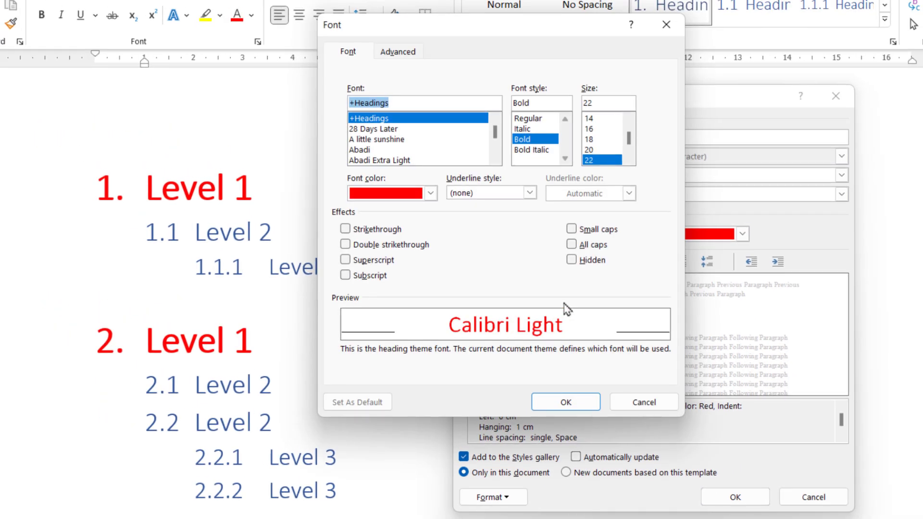
{"action": "left_click", "coordinate": [572, 229]}
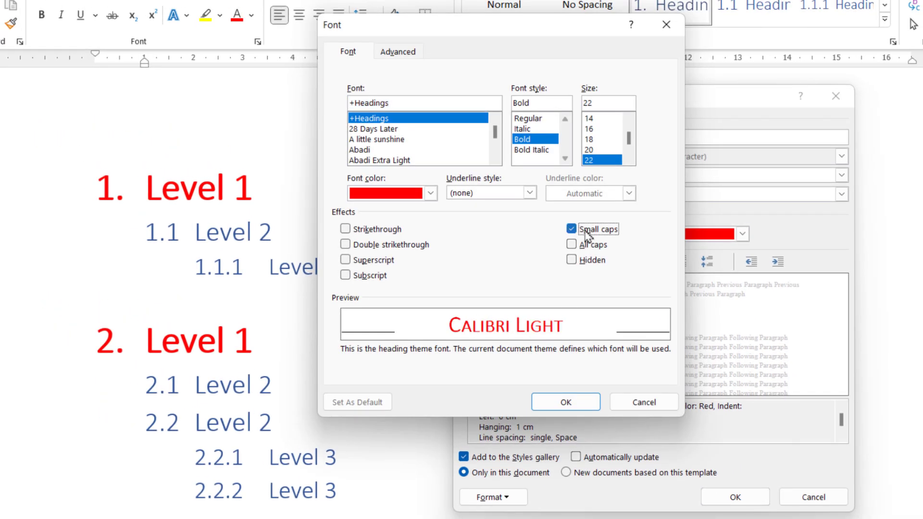
{"action": "left_click", "coordinate": [576, 247]}
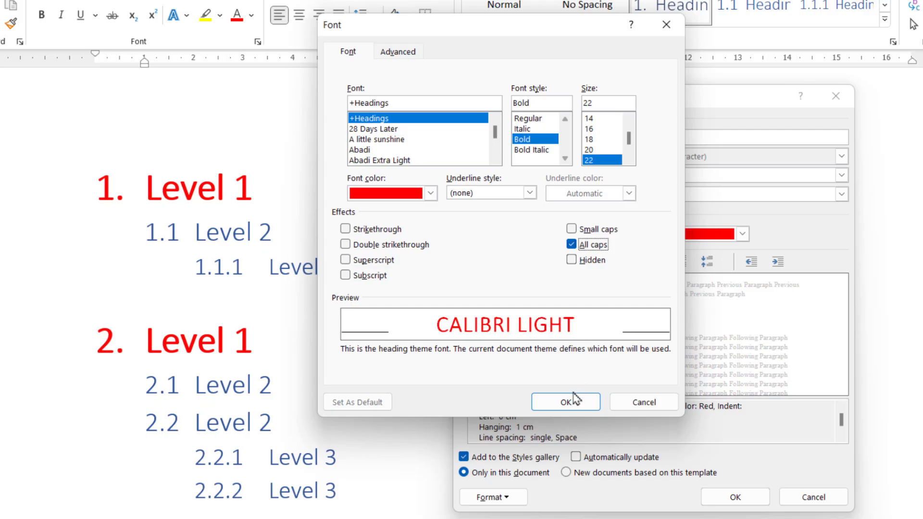
{"action": "left_click", "coordinate": [570, 409]}
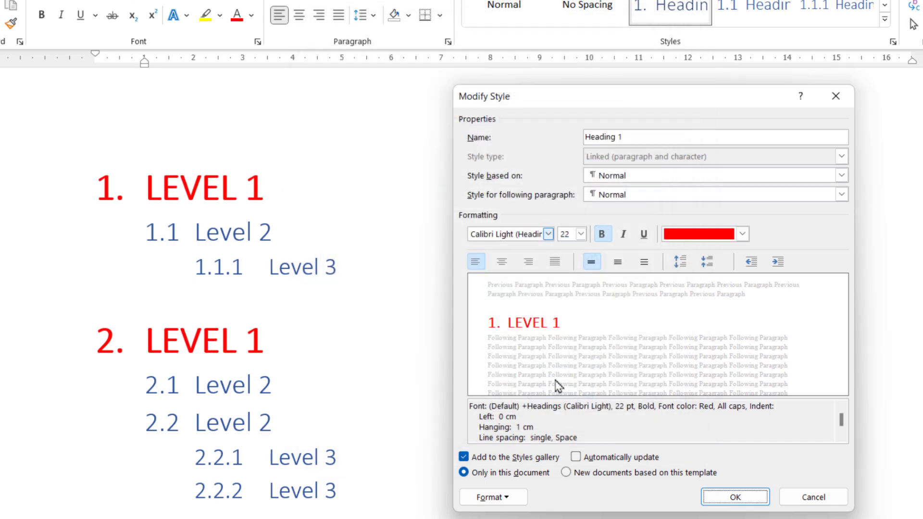
- Check the Heading 1 style's paragraph indents and spacing, and apply the modified style to the document
{"action": "left_click", "coordinate": [507, 499]}
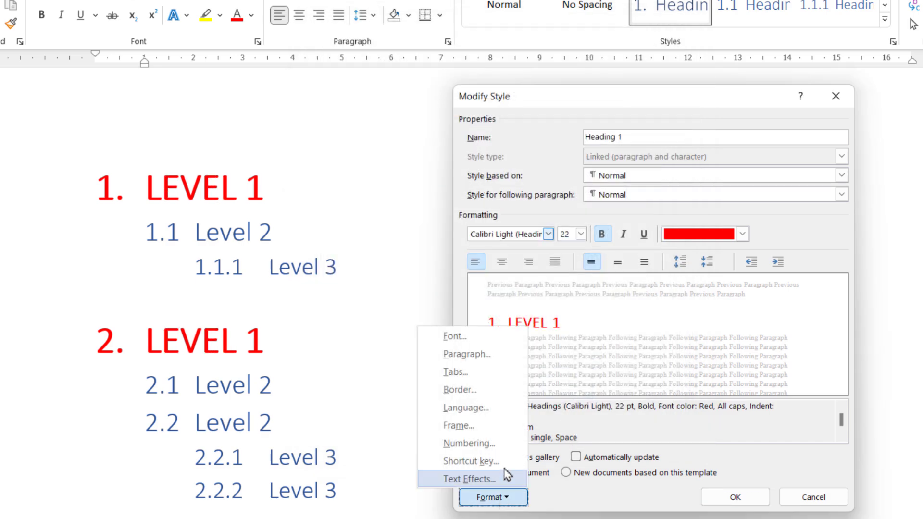
{"action": "left_click", "coordinate": [453, 355]}
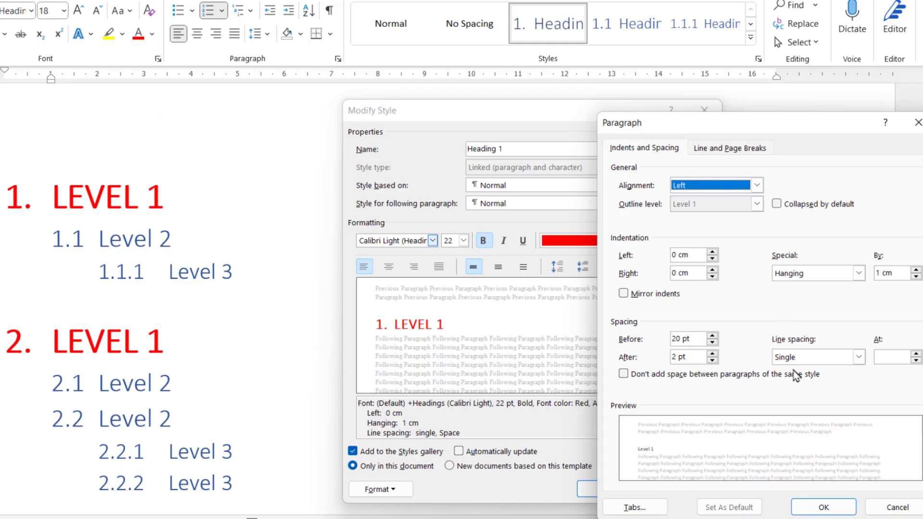
{"action": "left_click", "coordinate": [822, 509]}
{"action": "left_click", "coordinate": [609, 489]}
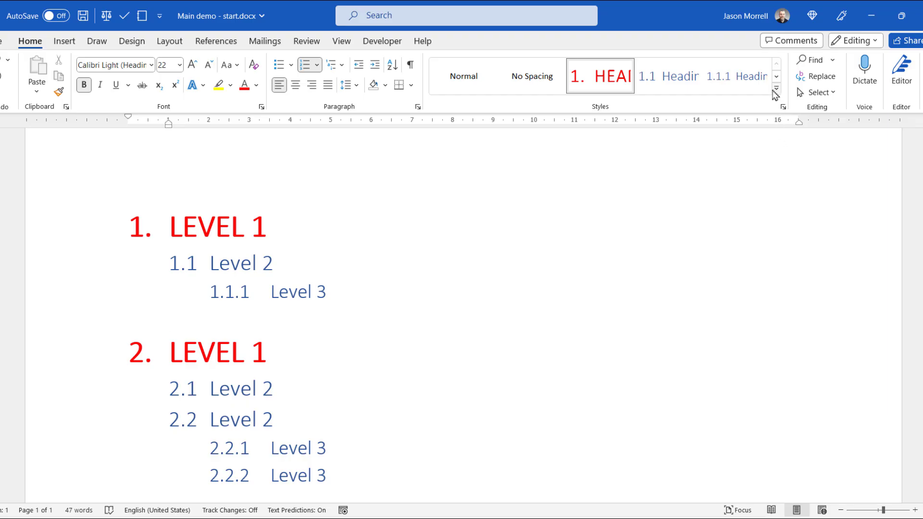
- Remove the No Spacing and Intense Emphasis styles from the style gallery
{"action": "left_click", "coordinate": [777, 88]}
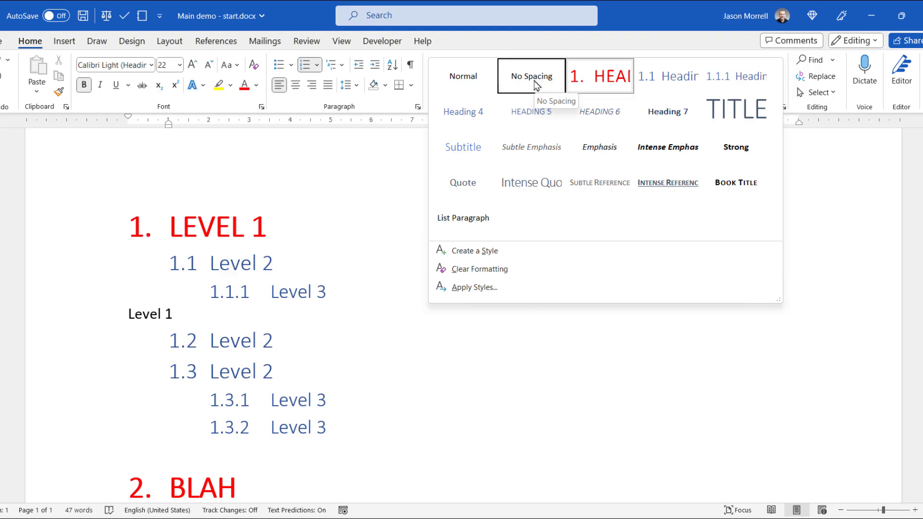
{"action": "right_click", "coordinate": [534, 80]}
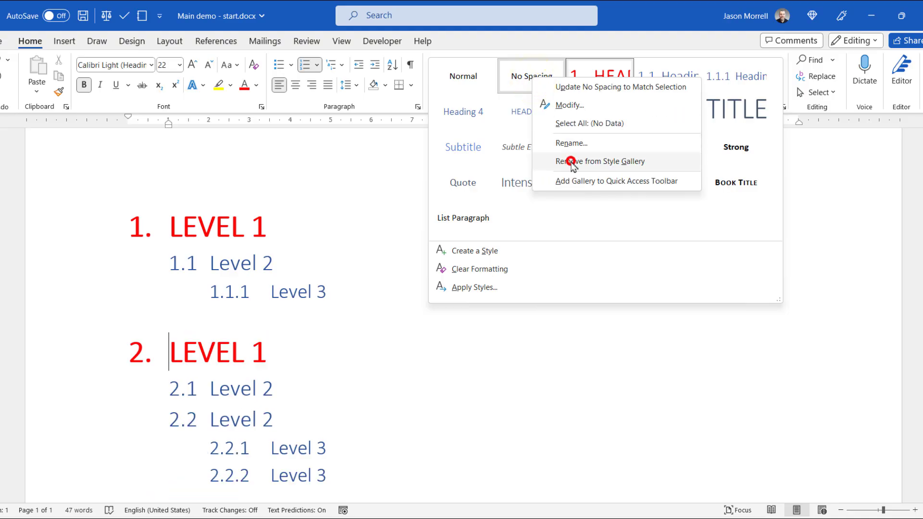
{"action": "left_click", "coordinate": [572, 162]}
{"action": "left_click", "coordinate": [779, 93]}
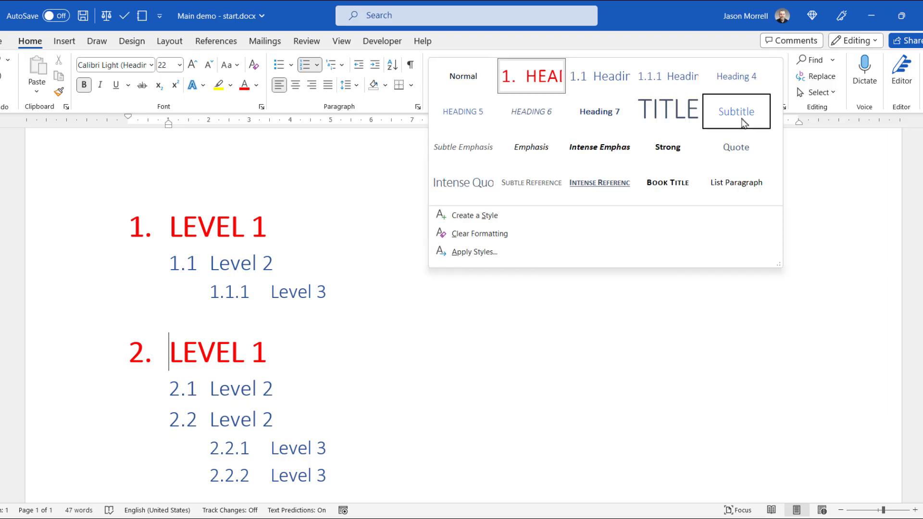
{"action": "right_click", "coordinate": [610, 146]}
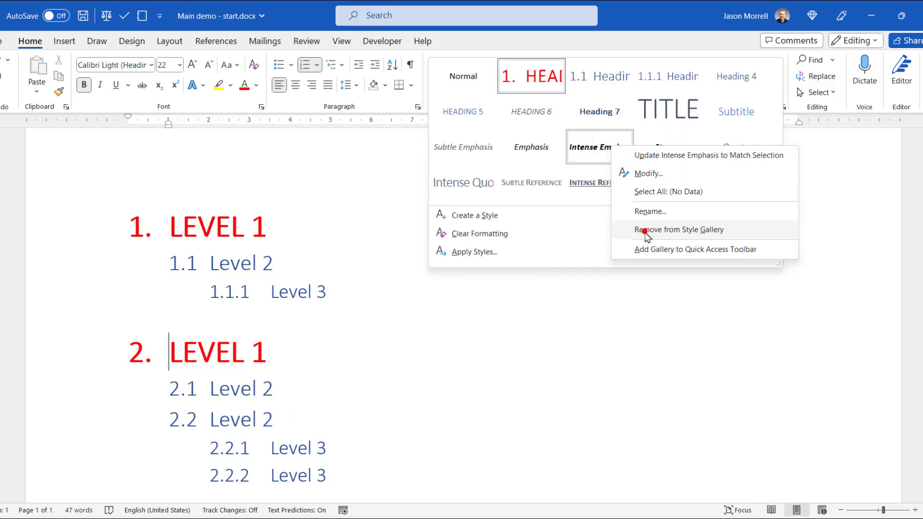
{"action": "left_click", "coordinate": [645, 231]}
- Remove the Strong and Quote styles from the style gallery
{"action": "left_click", "coordinate": [776, 90]}
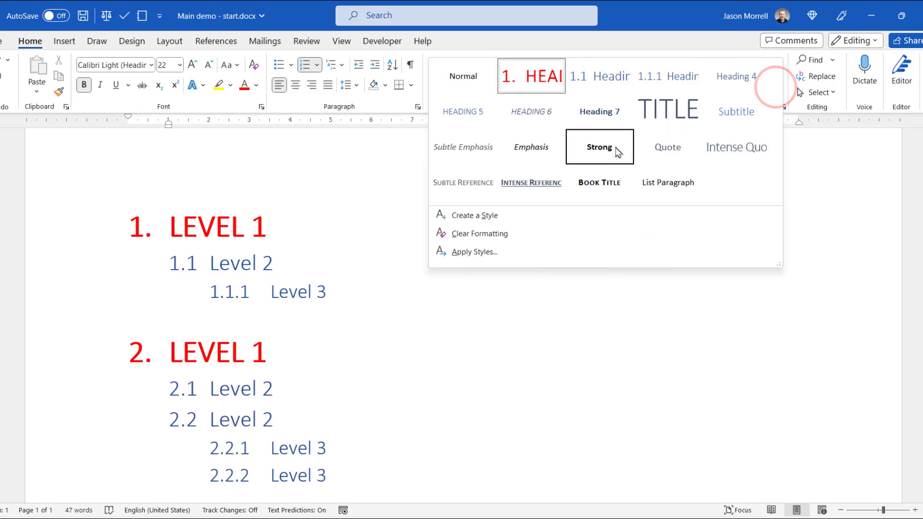
{"action": "right_click", "coordinate": [618, 151]}
{"action": "left_click", "coordinate": [632, 232]}
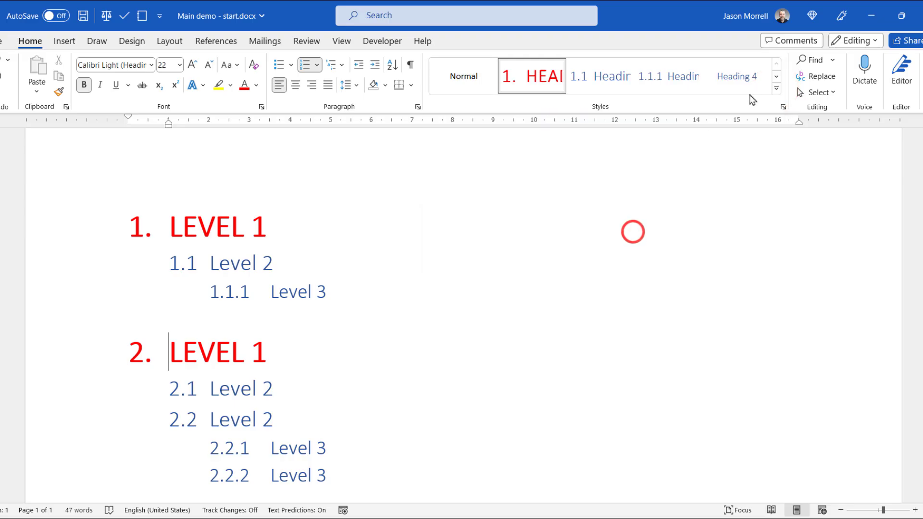
{"action": "left_click", "coordinate": [775, 88]}
{"action": "right_click", "coordinate": [601, 148]}
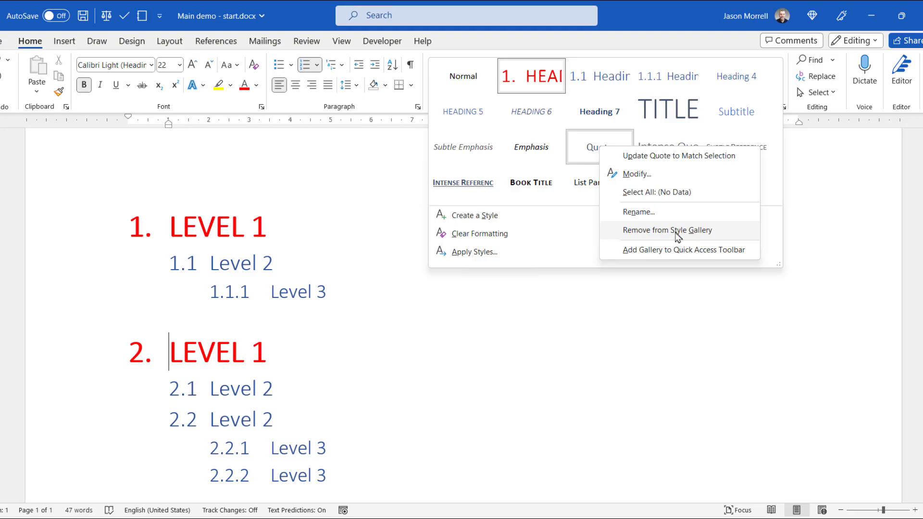
{"action": "left_click", "coordinate": [673, 230]}
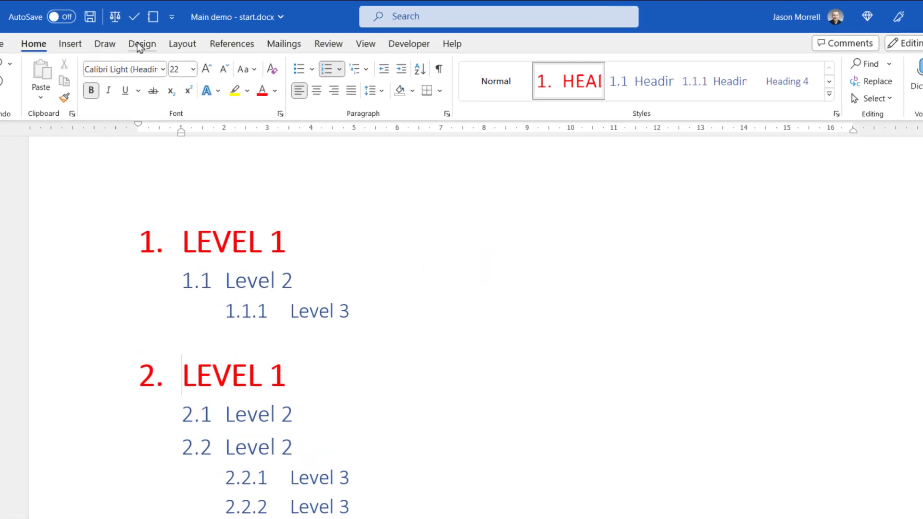
- Save the document's current styles as a new style set named "MLN DEMO"
{"action": "left_click", "coordinate": [132, 41]}
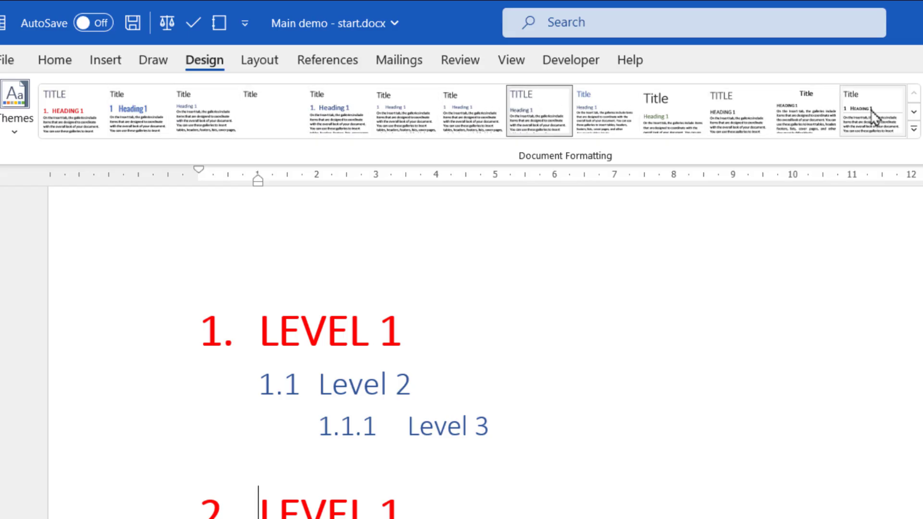
{"action": "left_click", "coordinate": [914, 131]}
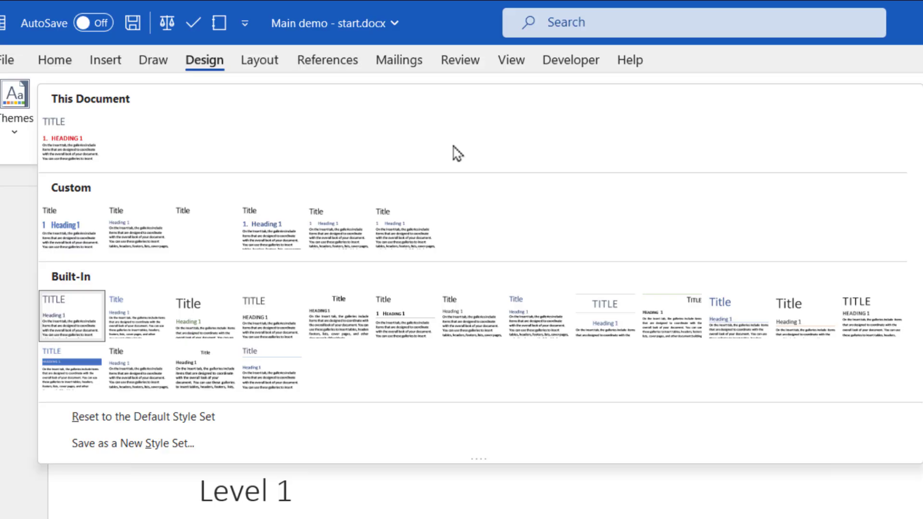
{"action": "left_click", "coordinate": [199, 445]}
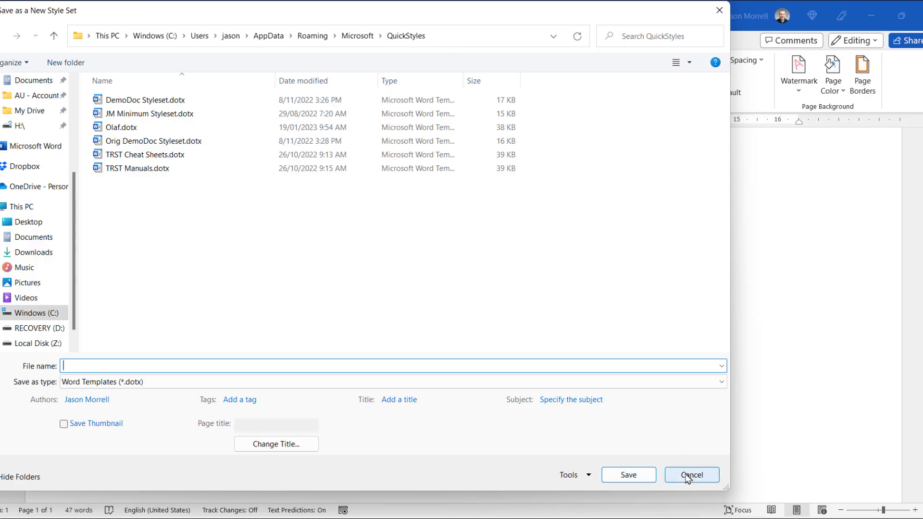
{"action": "type", "text": "MLN"}
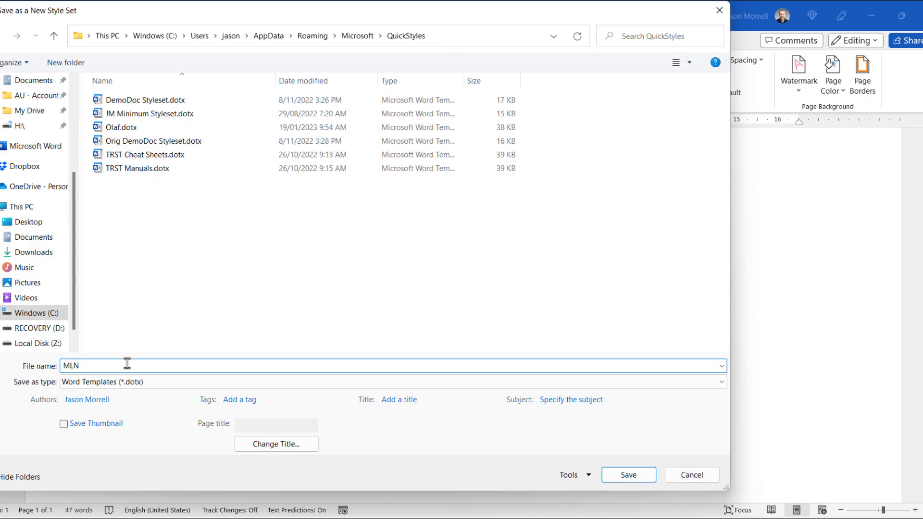
{"action": "type", "text": " DEMO"}
{"action": "left_click", "coordinate": [625, 475]}
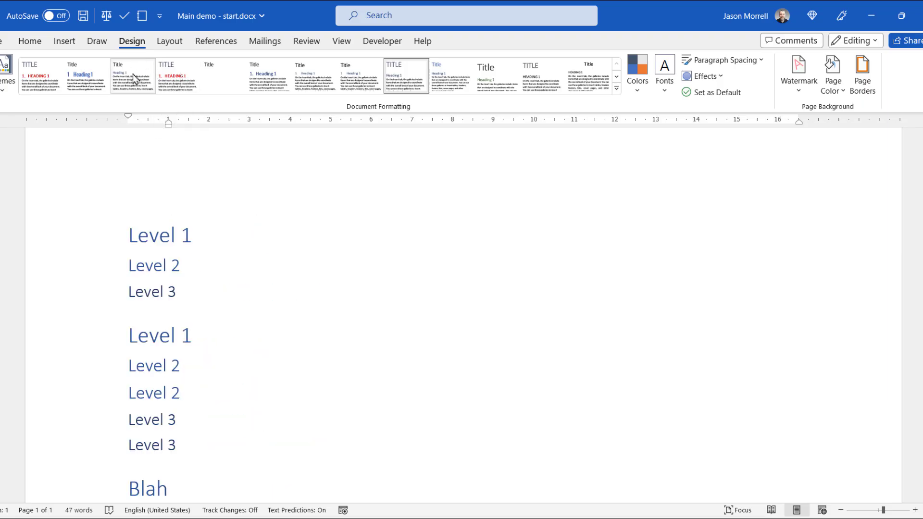
- Preview the custom DemoDoc Styleset on the numbered headings
{"action": "left_click", "coordinate": [97, 86]}
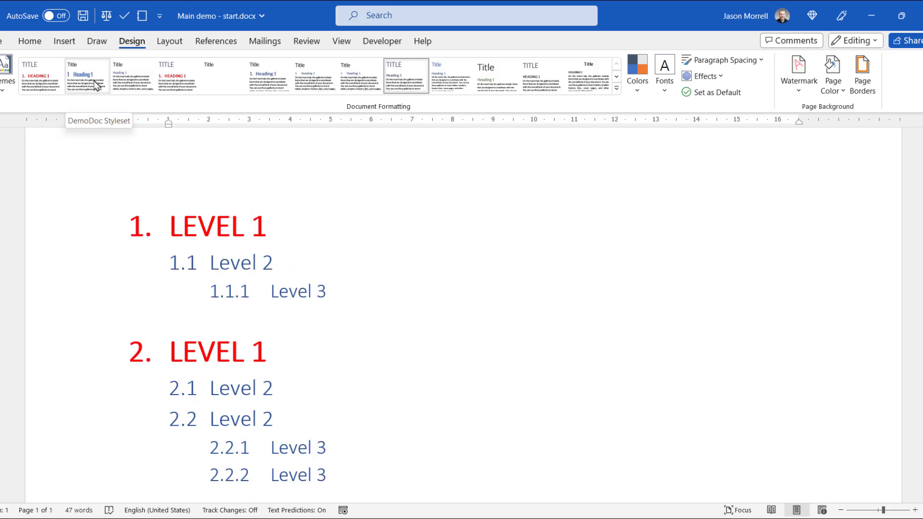